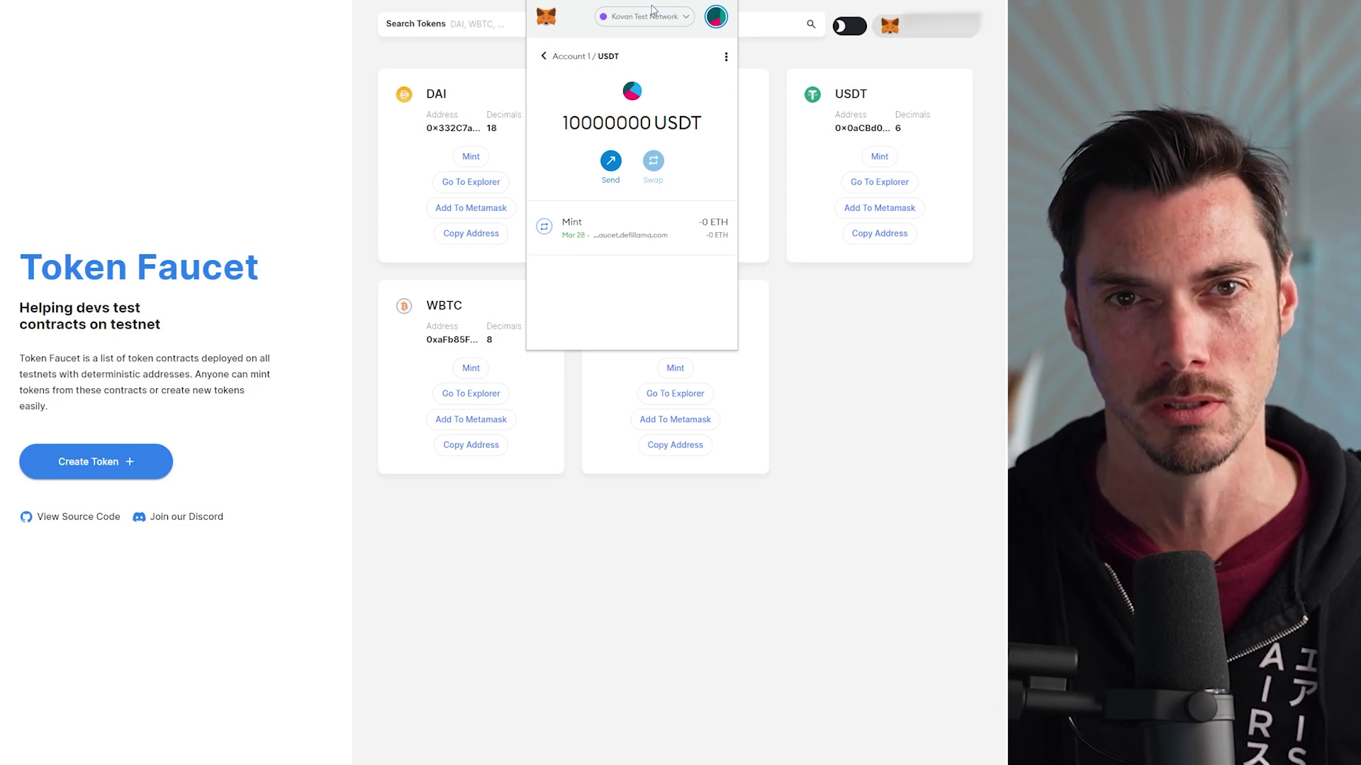
Dismiss the MetaMask popup showing the 10000000 USDT balance to reveal the faucet's token cards
left_click(812, 541)
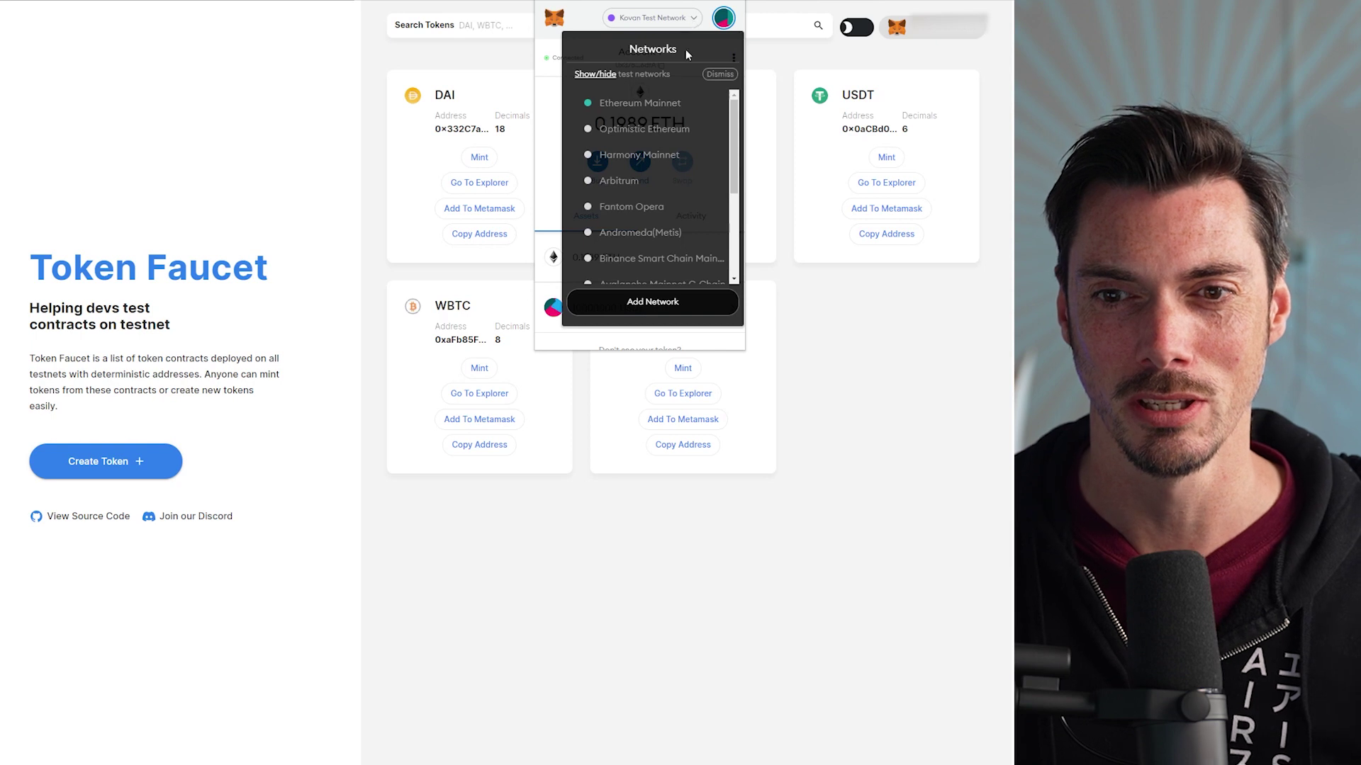
Confirm Kovan Test Network is checked in the wallet's network list, then close the list
scroll(671, 159, "down", 3)
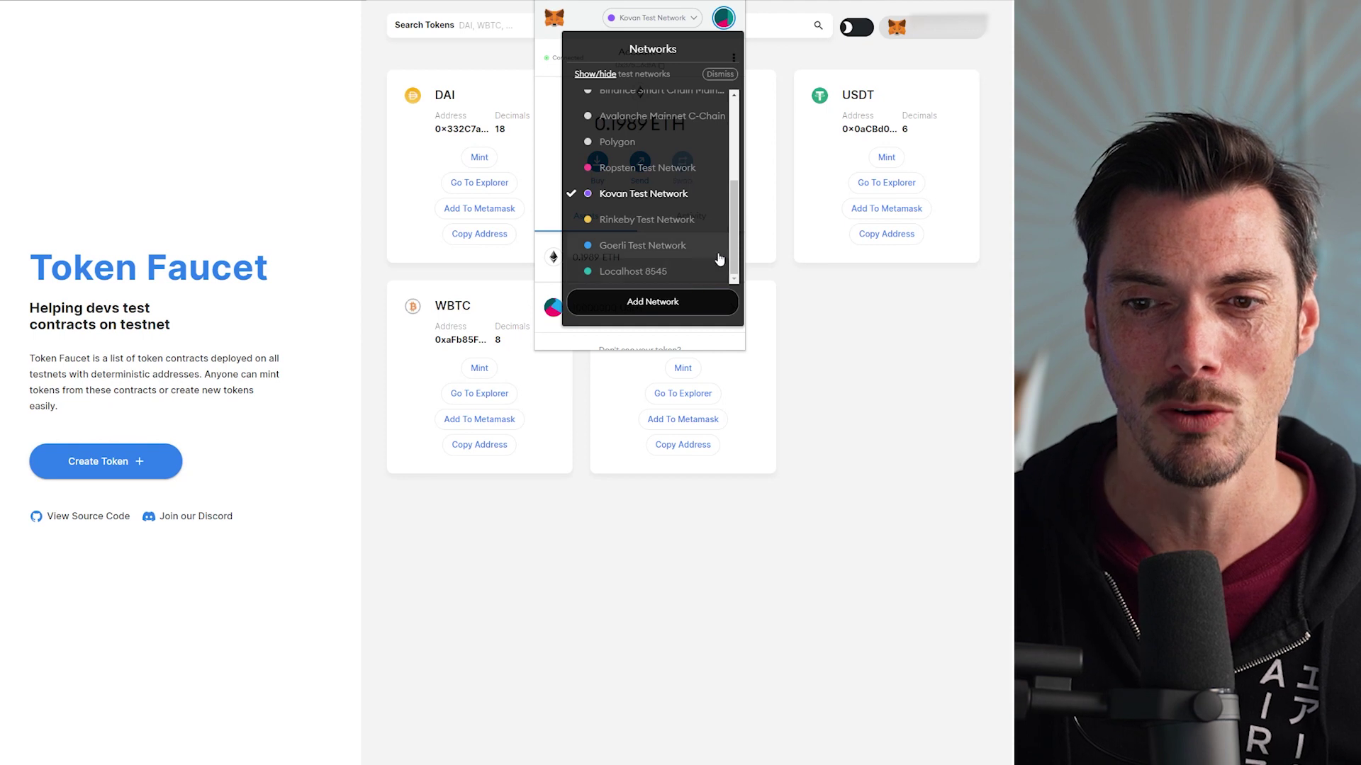
left_click(827, 312)
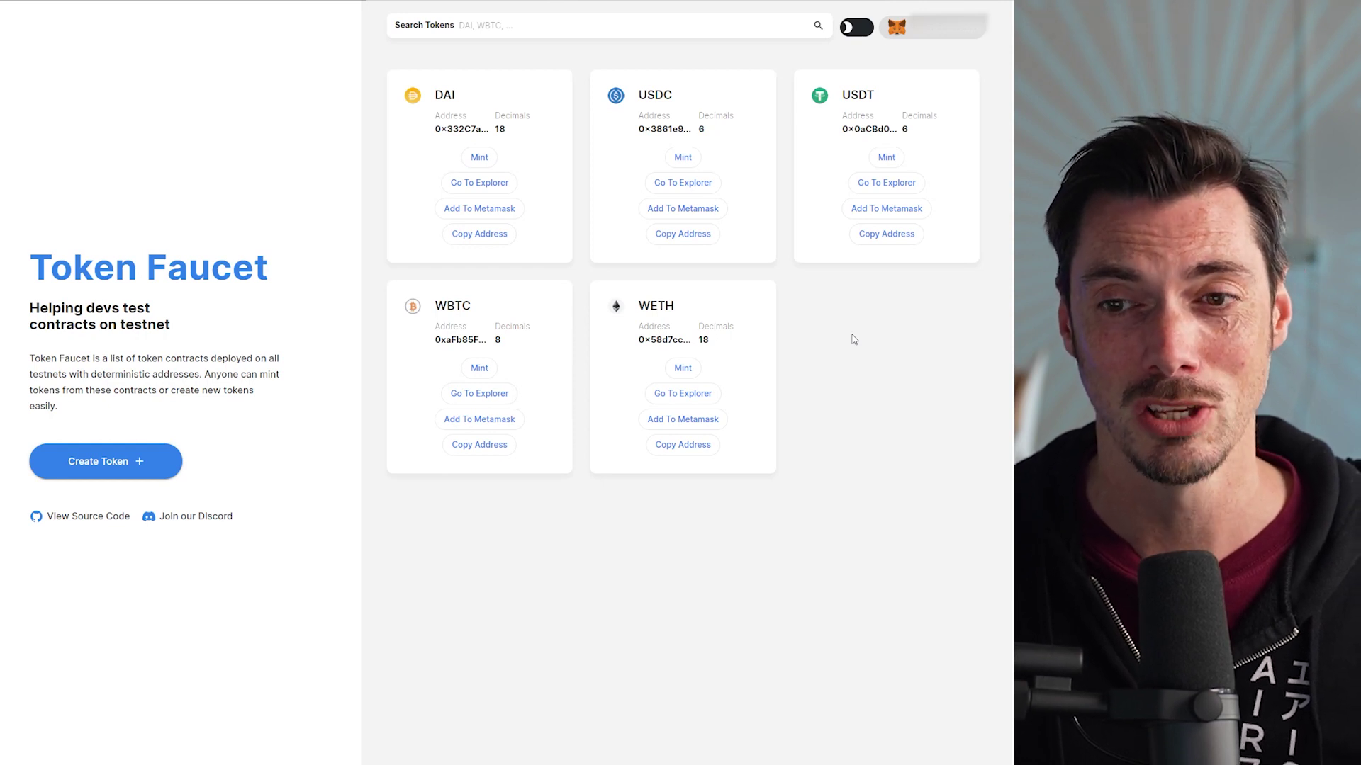
Toggle the faucet page between light and dark mode several times, ending in dark mode
left_click(856, 28)
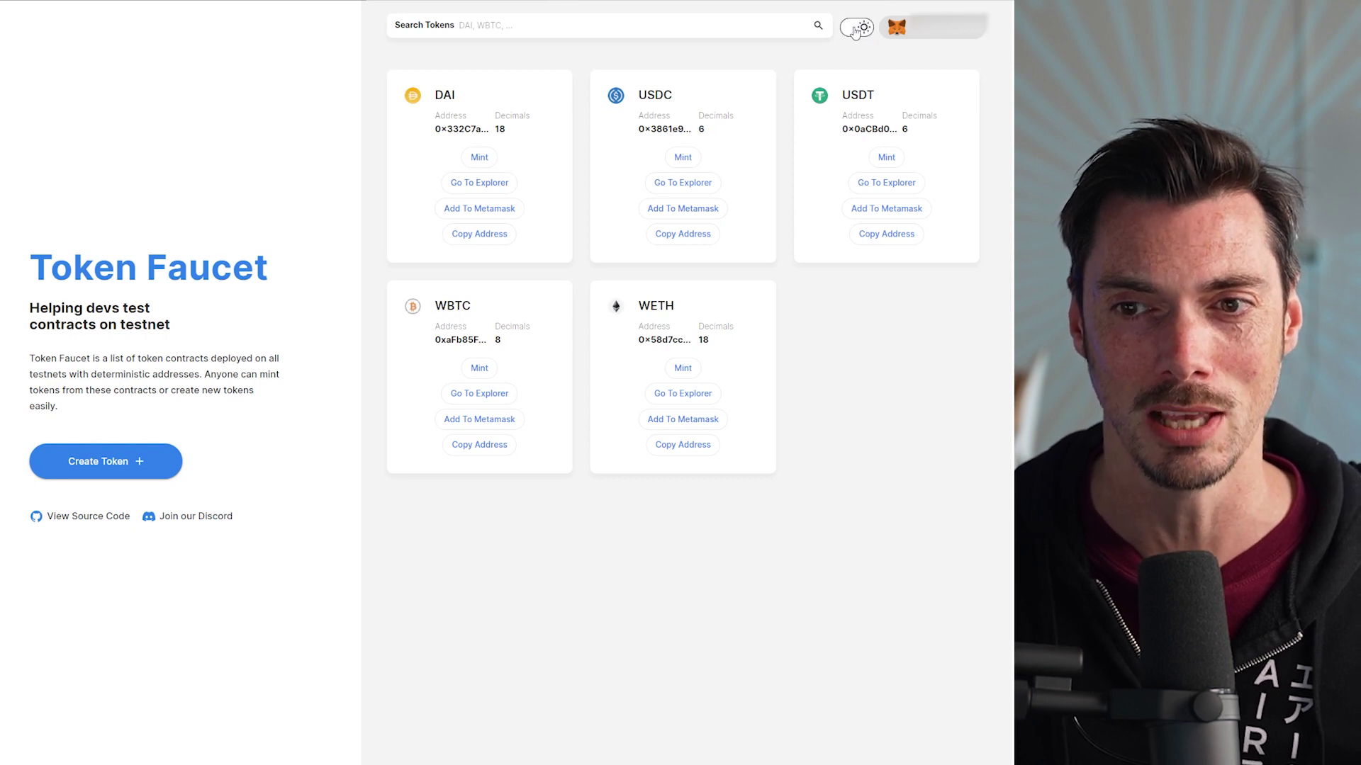
left_click(859, 29)
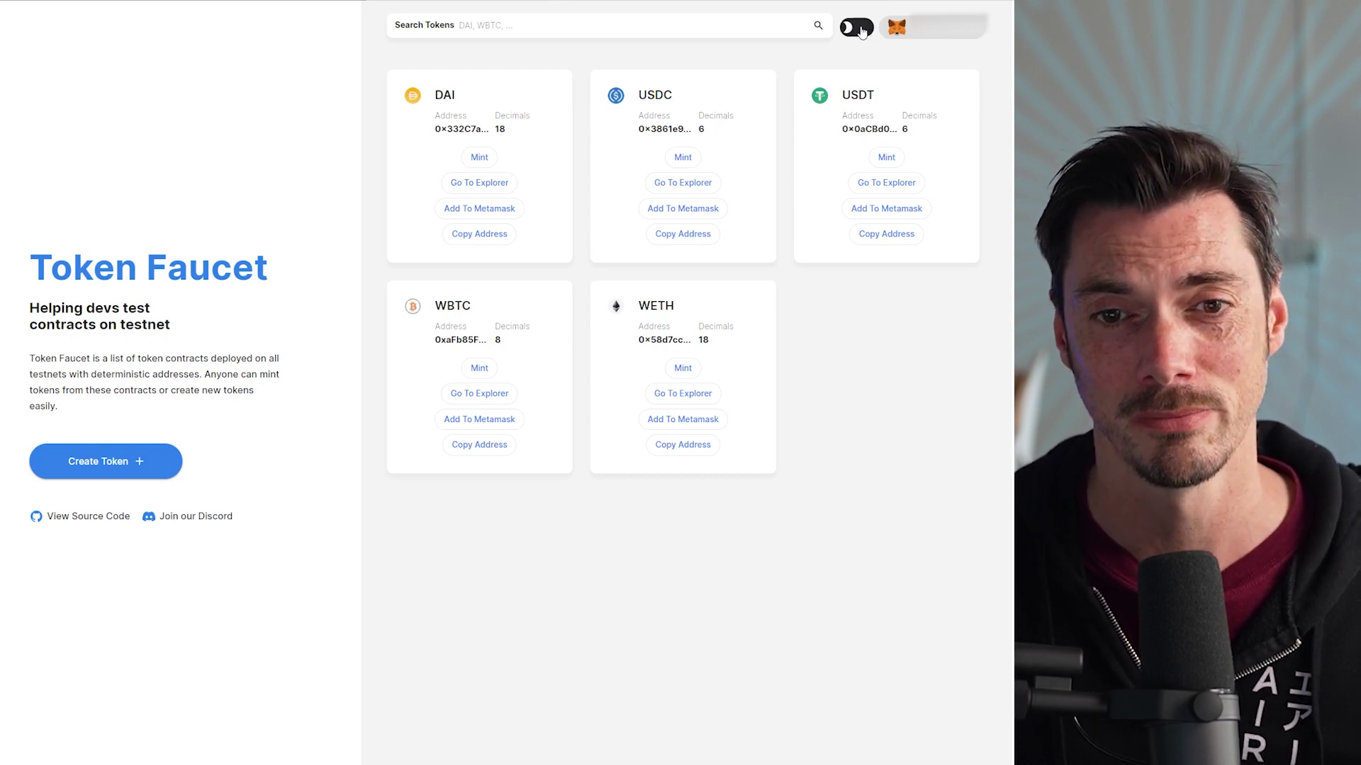
left_click(858, 32)
left_click(857, 34)
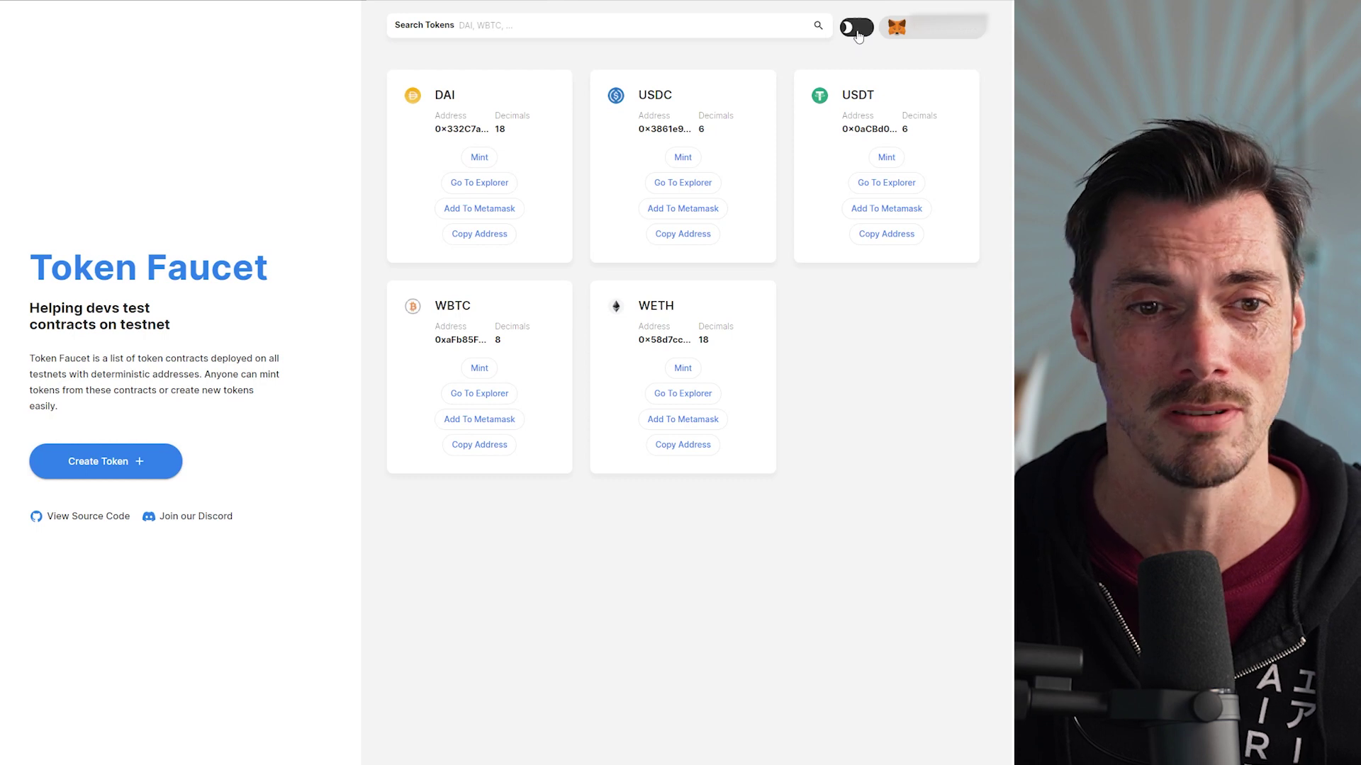
left_click(858, 36)
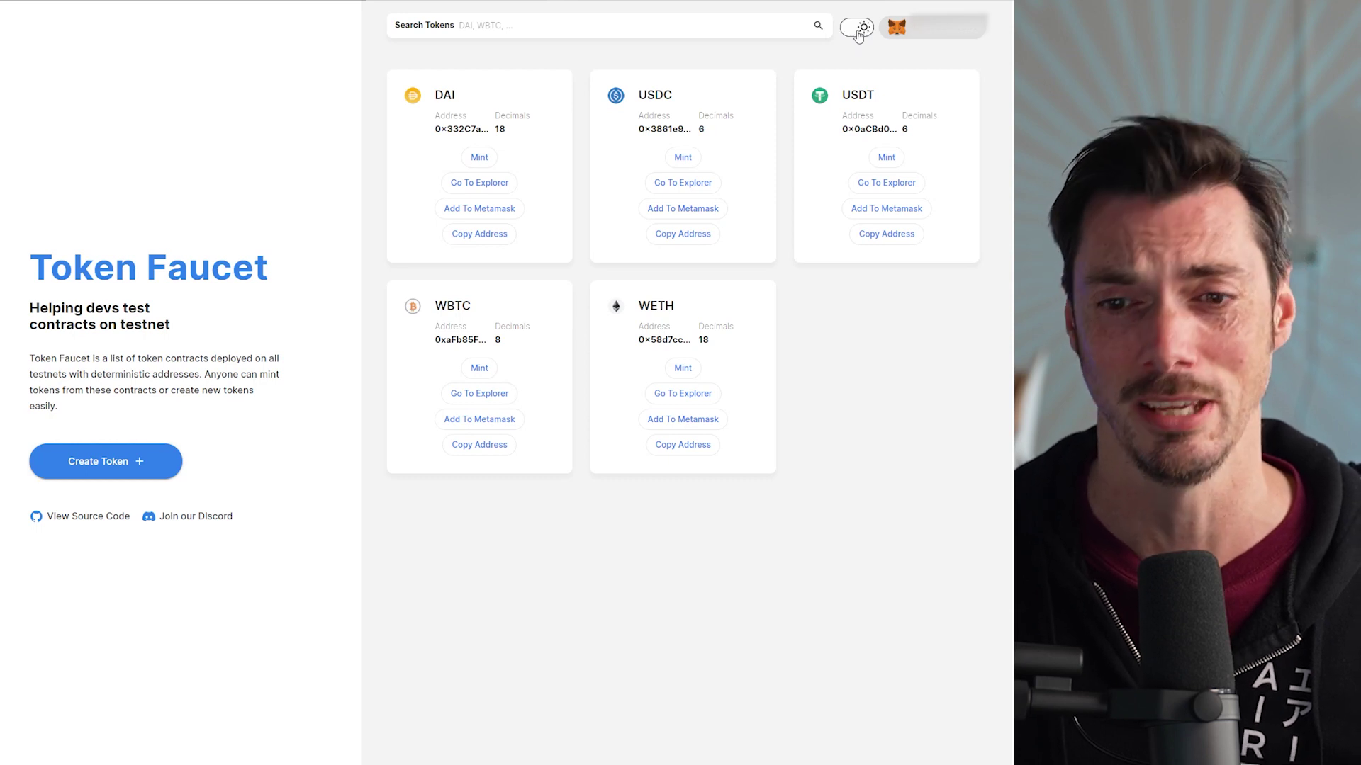
left_click(858, 35)
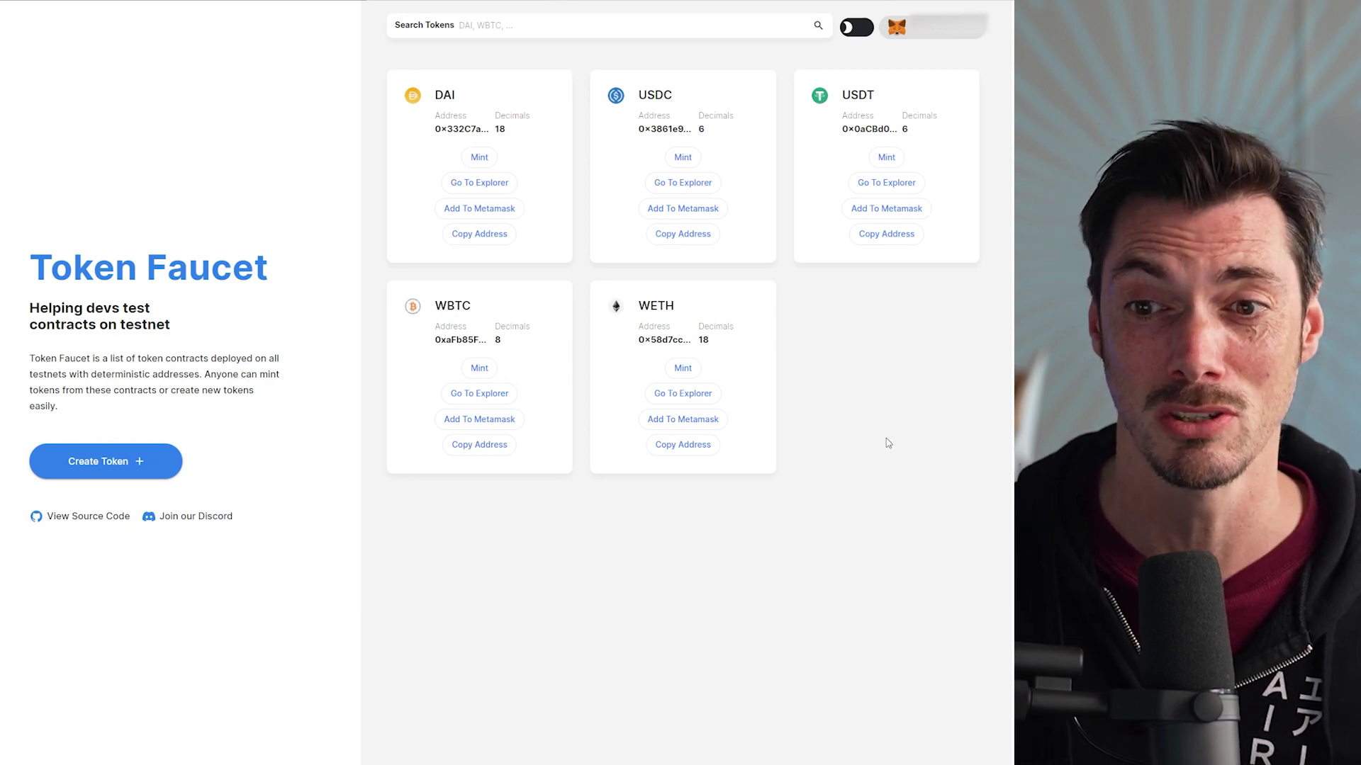
Mint testnet USDC from its card and confirm the Mint transaction in MetaMask
left_click(886, 157)
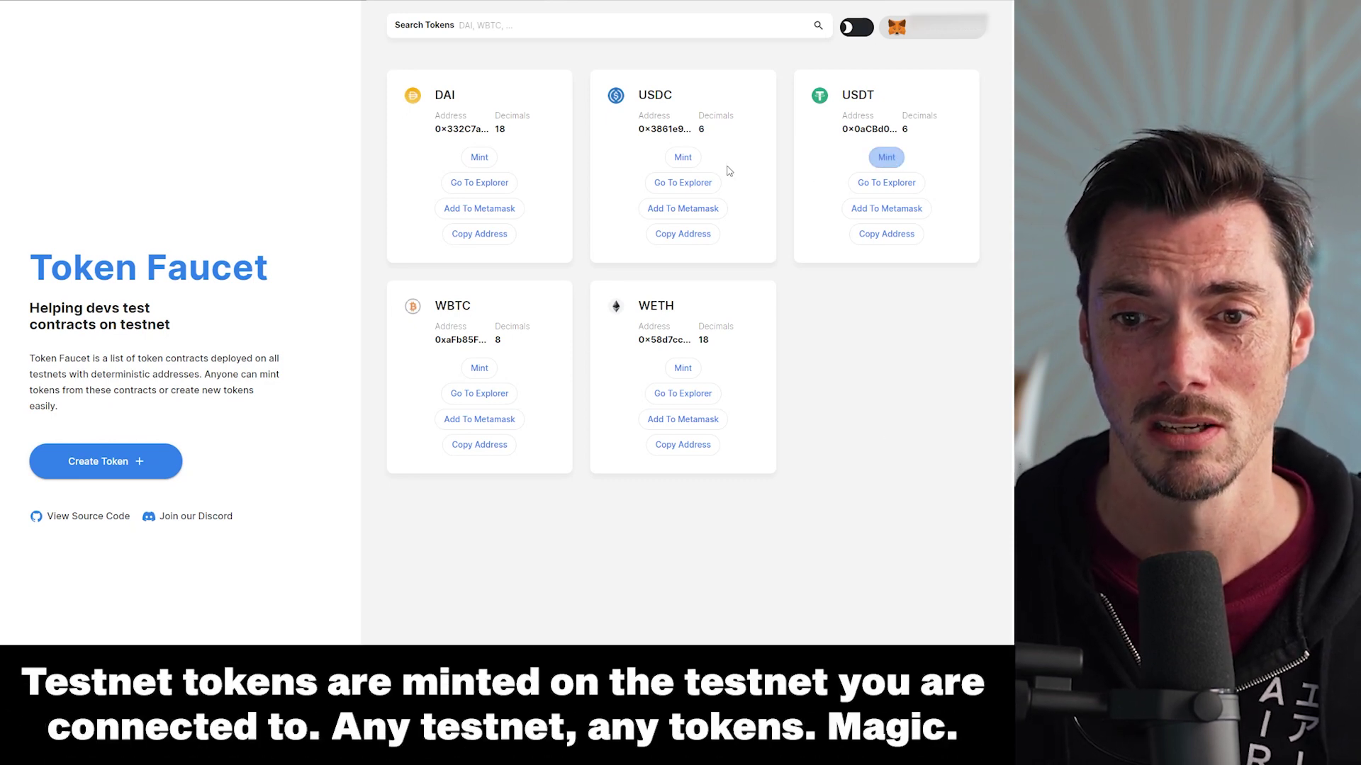
left_click(681, 157)
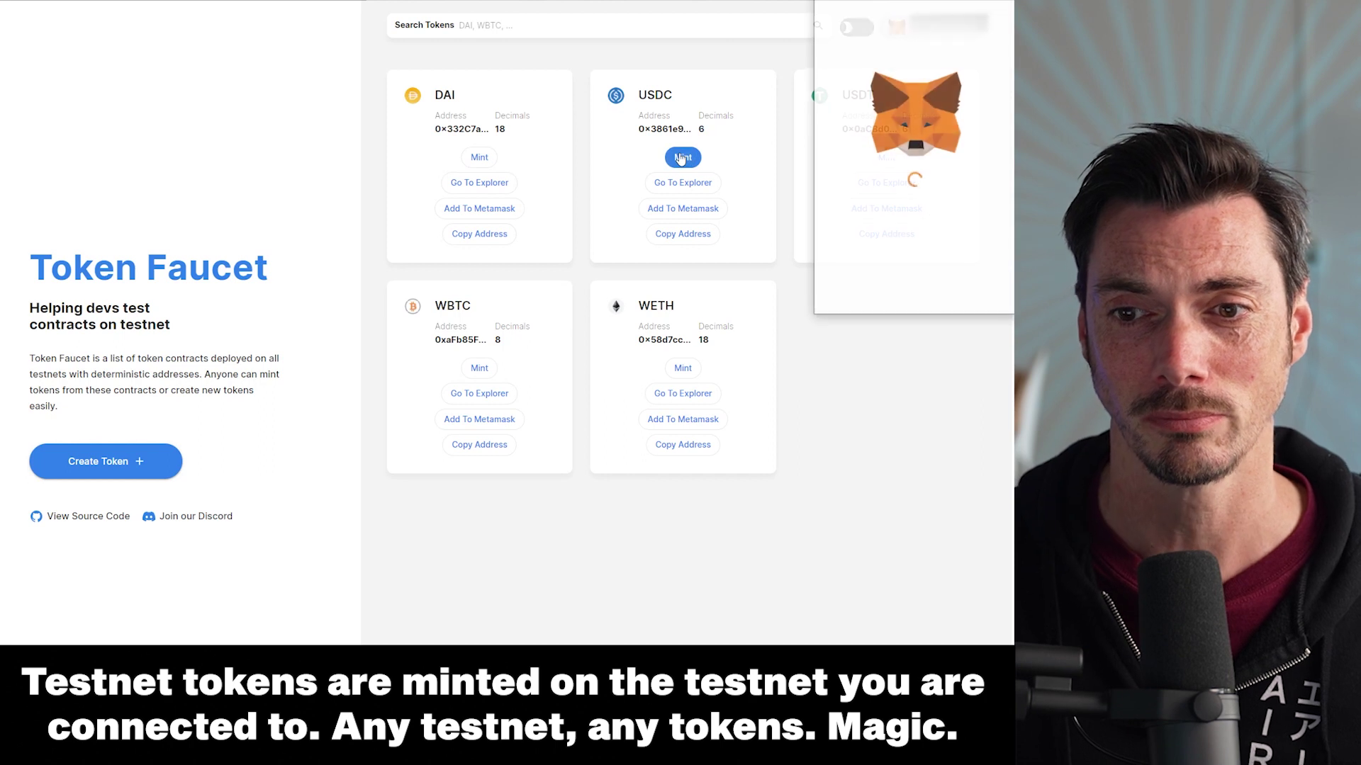
scroll(885, 160, "down", 2)
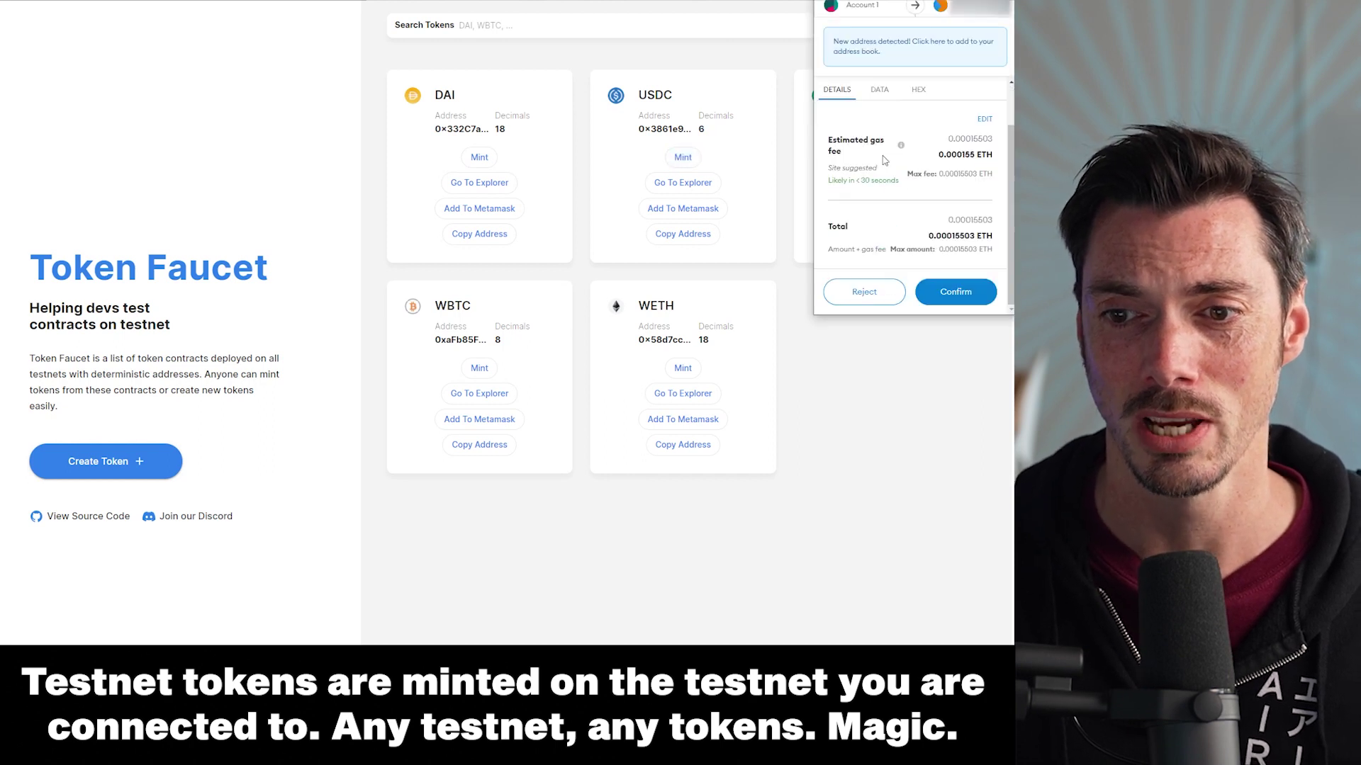
left_click(963, 299)
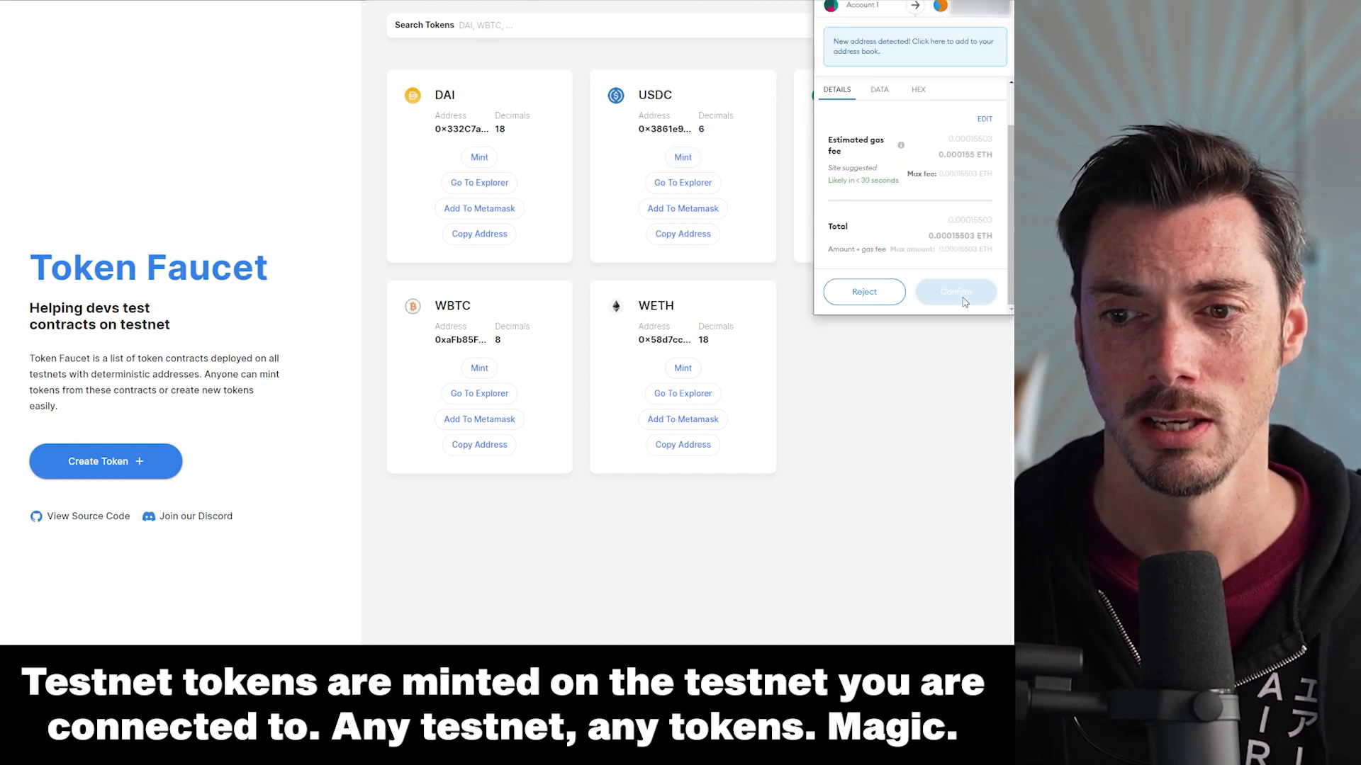
left_click(962, 299)
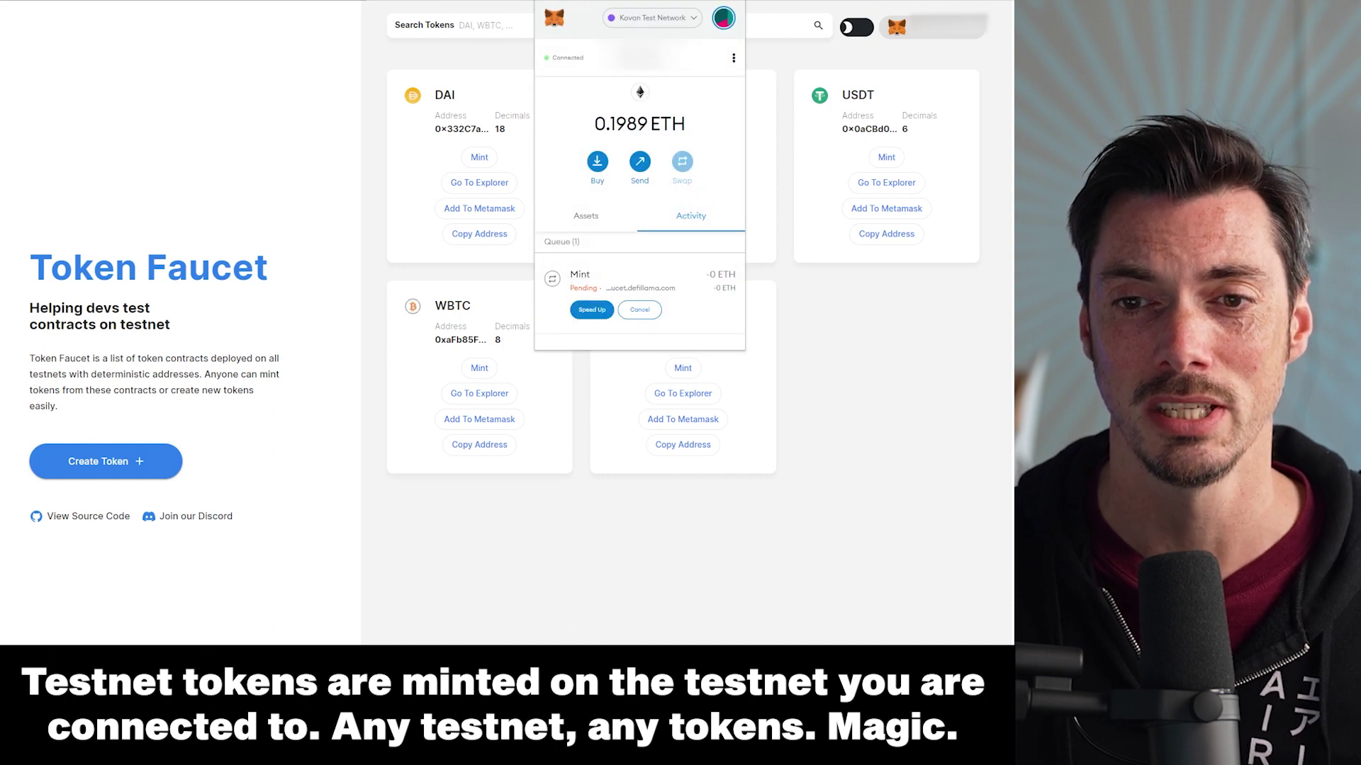
left_click(857, 237)
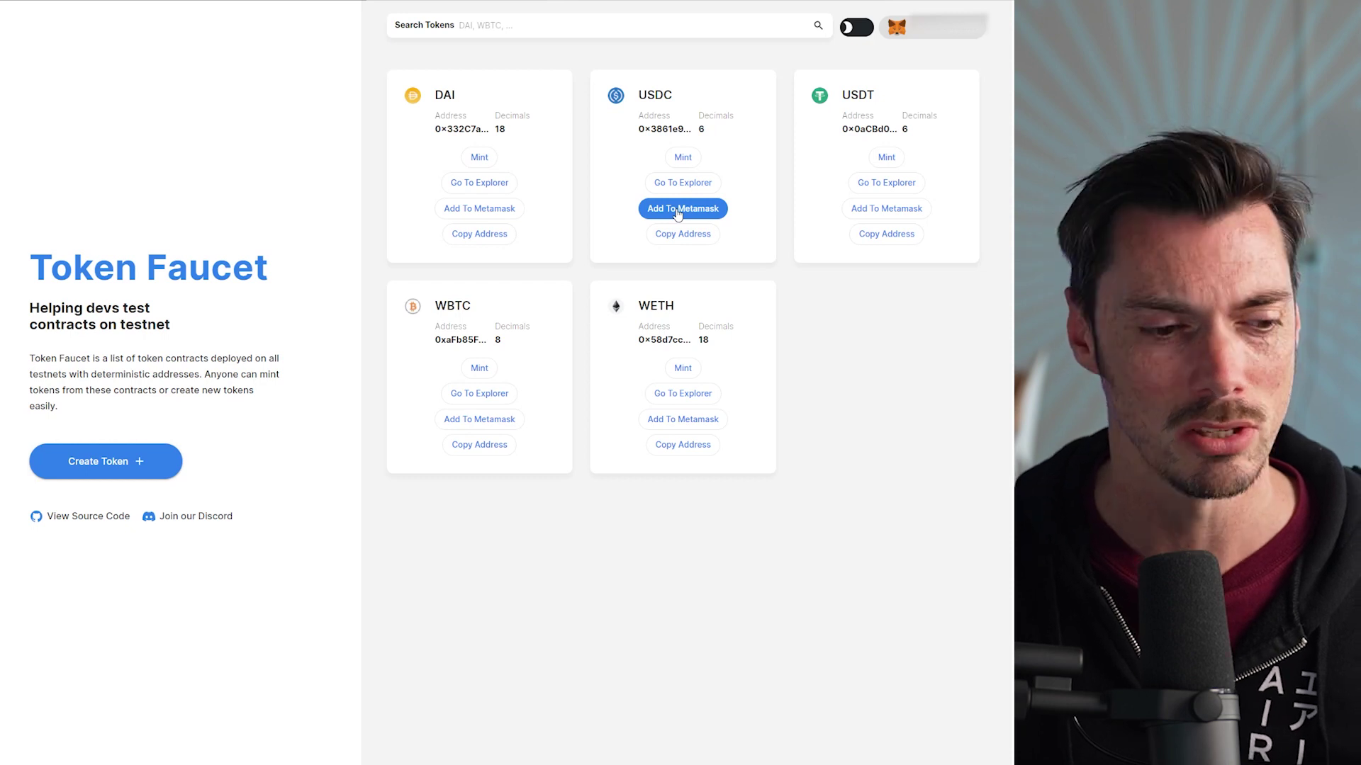
Add USDC to MetaMask and check that the wallet lists 10000000 USDC beside USDT
left_click(678, 210)
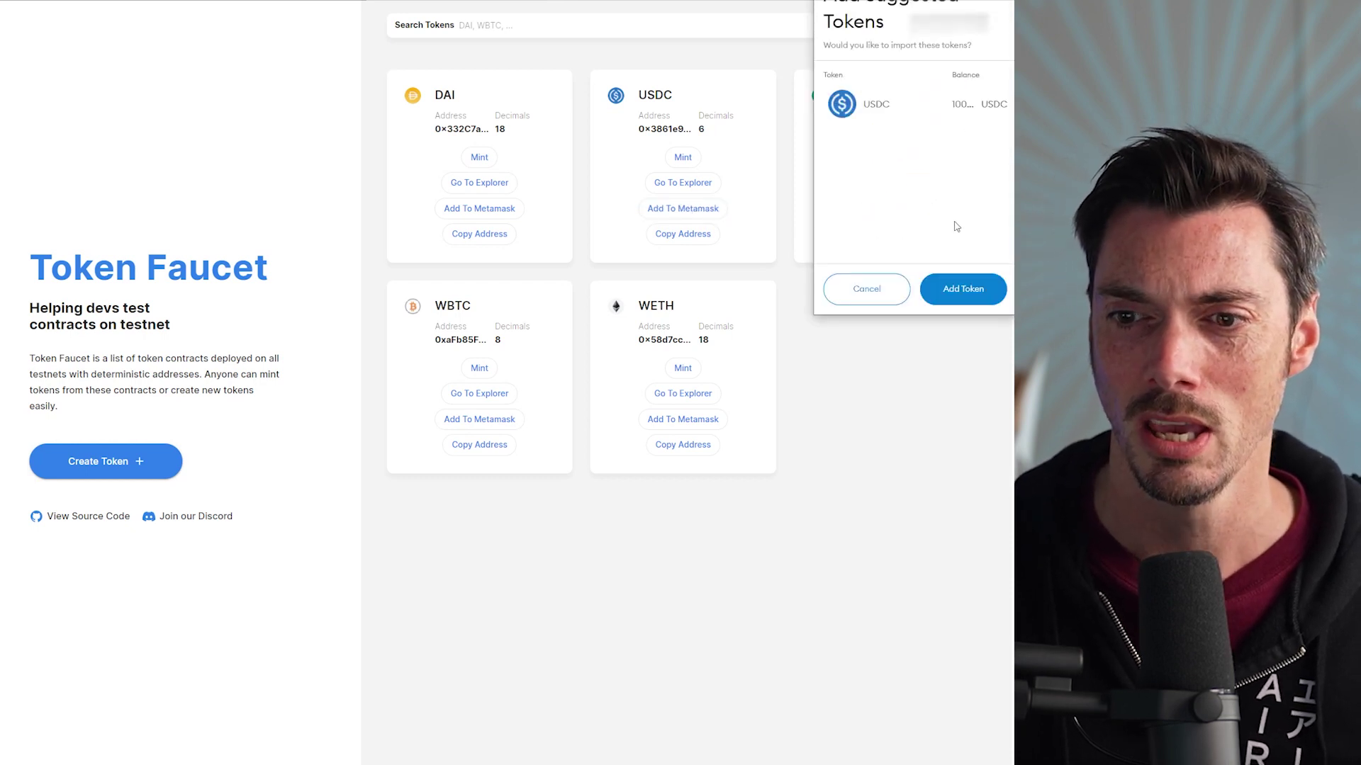
left_click(977, 298)
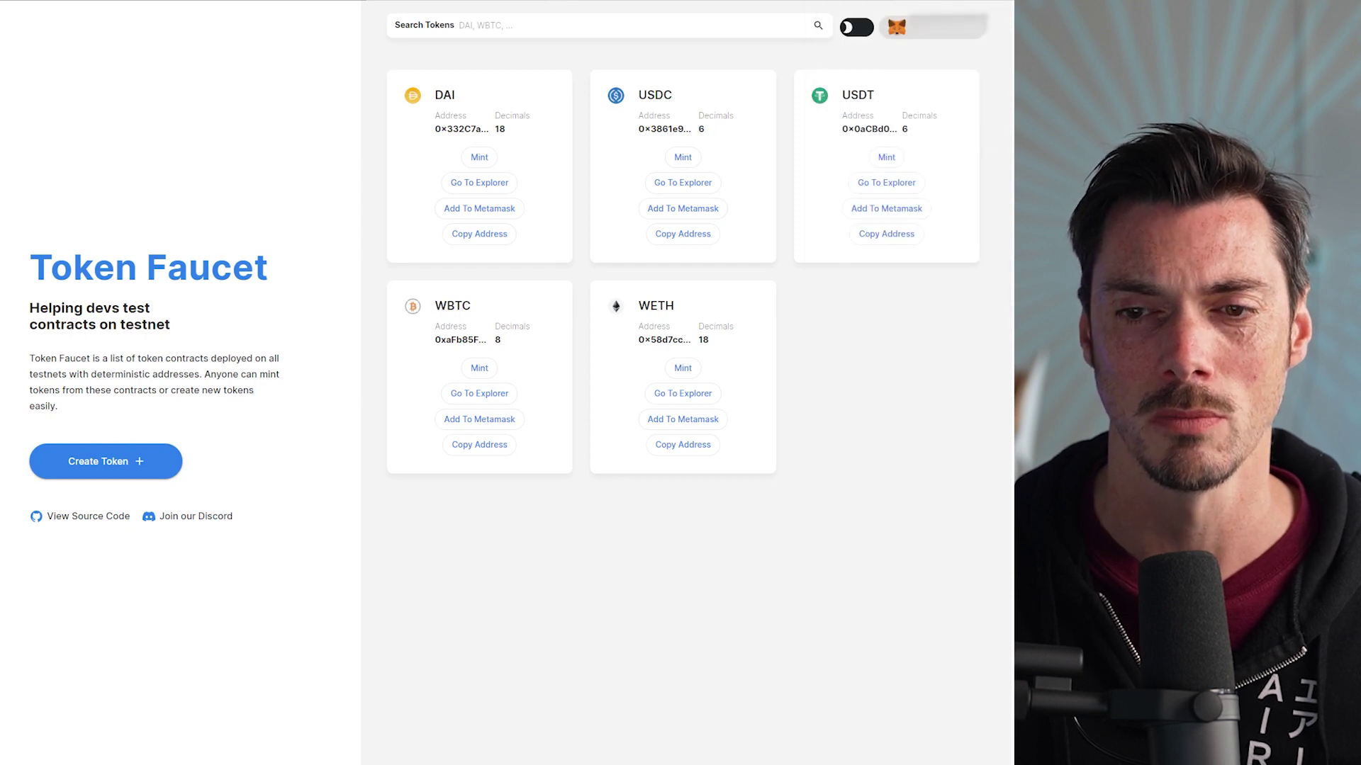
left_click(724, 0)
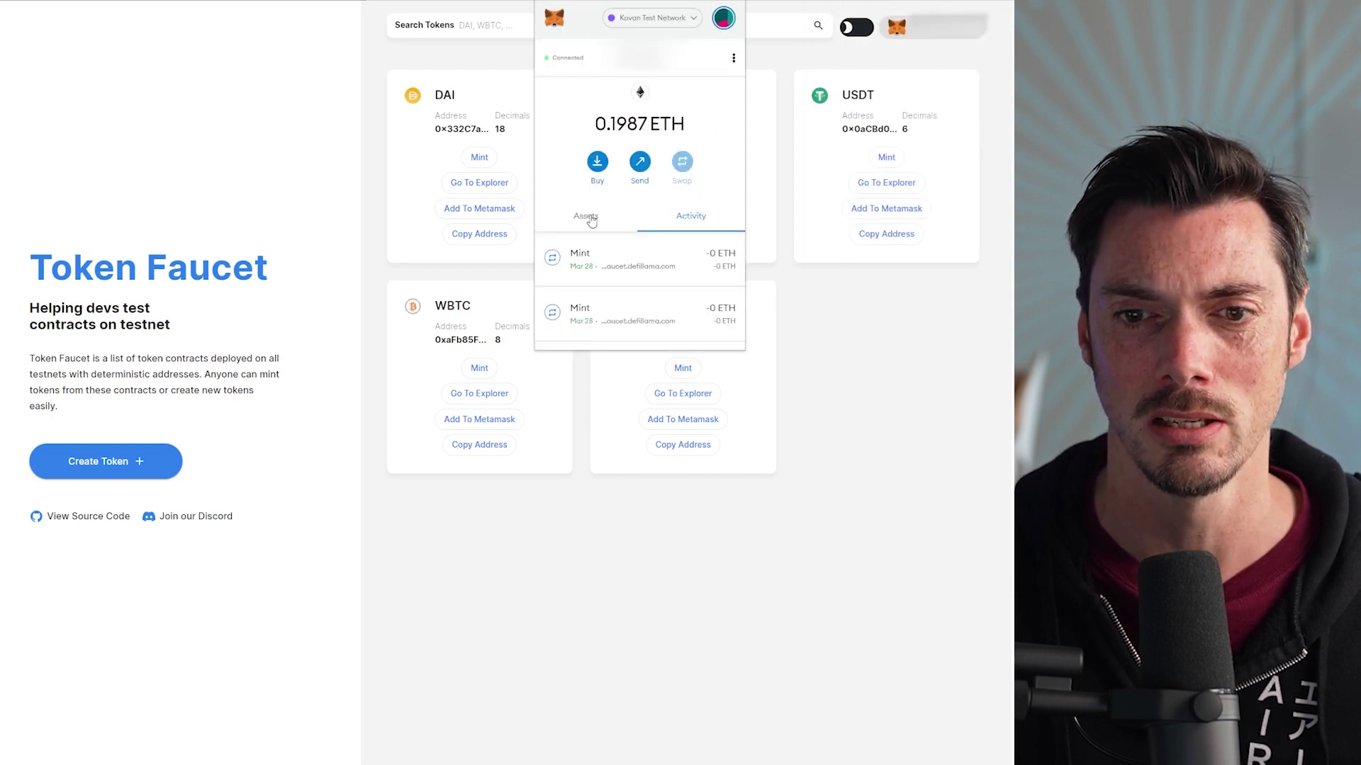
scroll(643, 253, "down", 2)
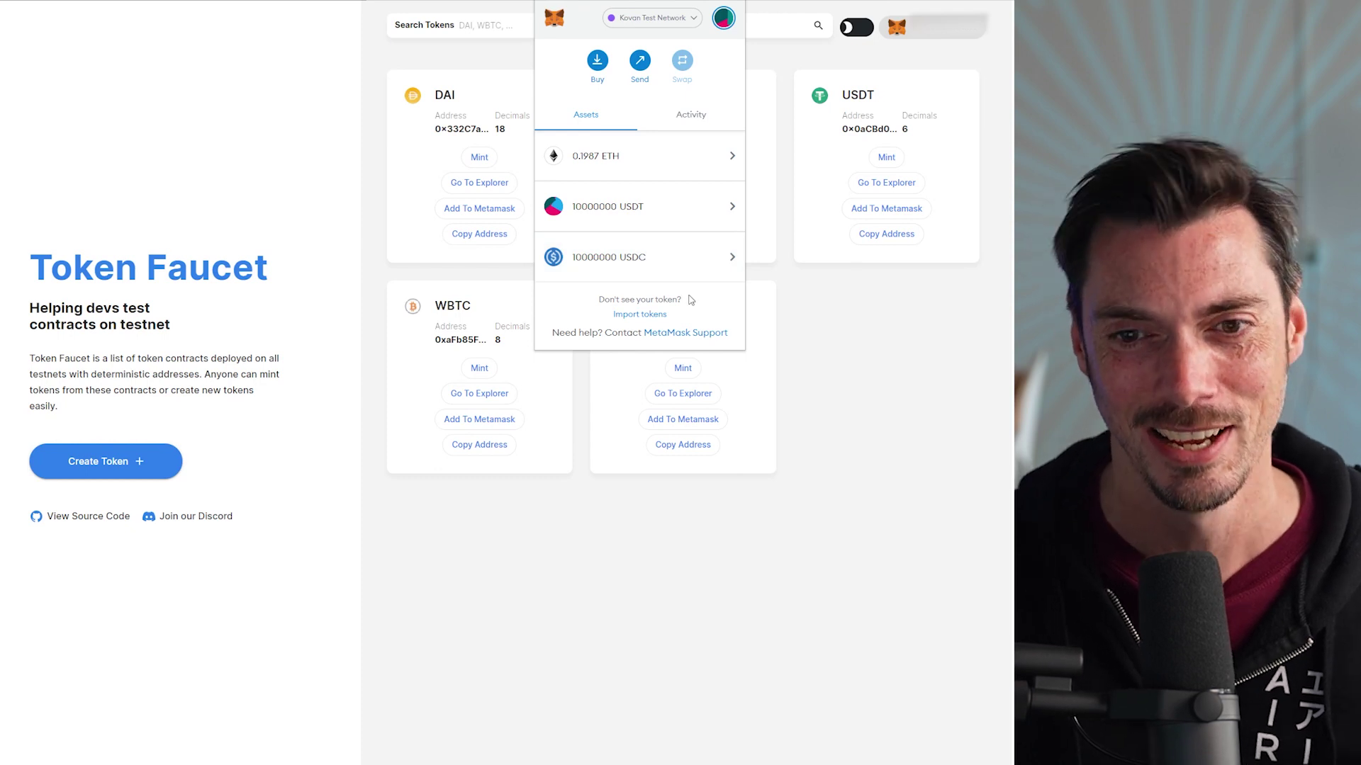
left_click(850, 363)
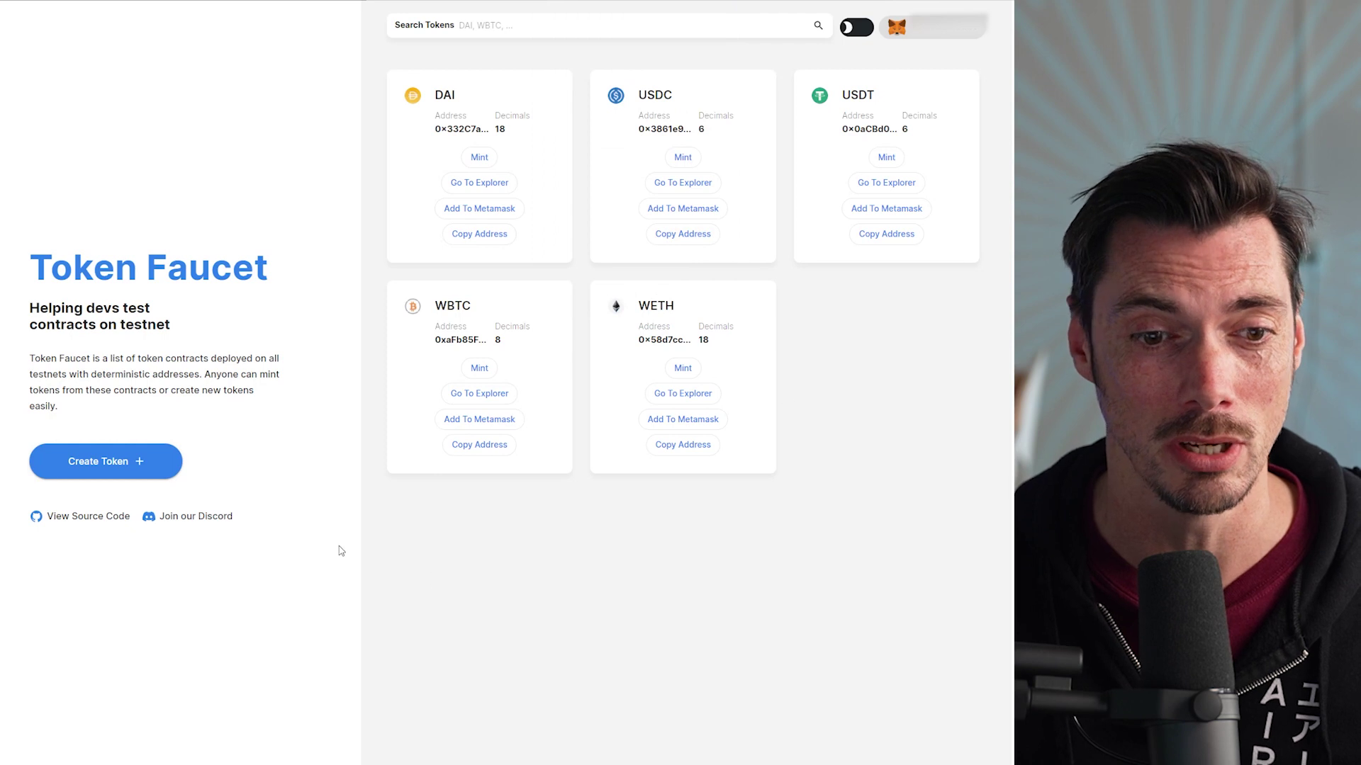
Fill the new-token form with symbol DFT, name Defiant Tutorial, 12 decimals and limit 1000
left_click(92, 465)
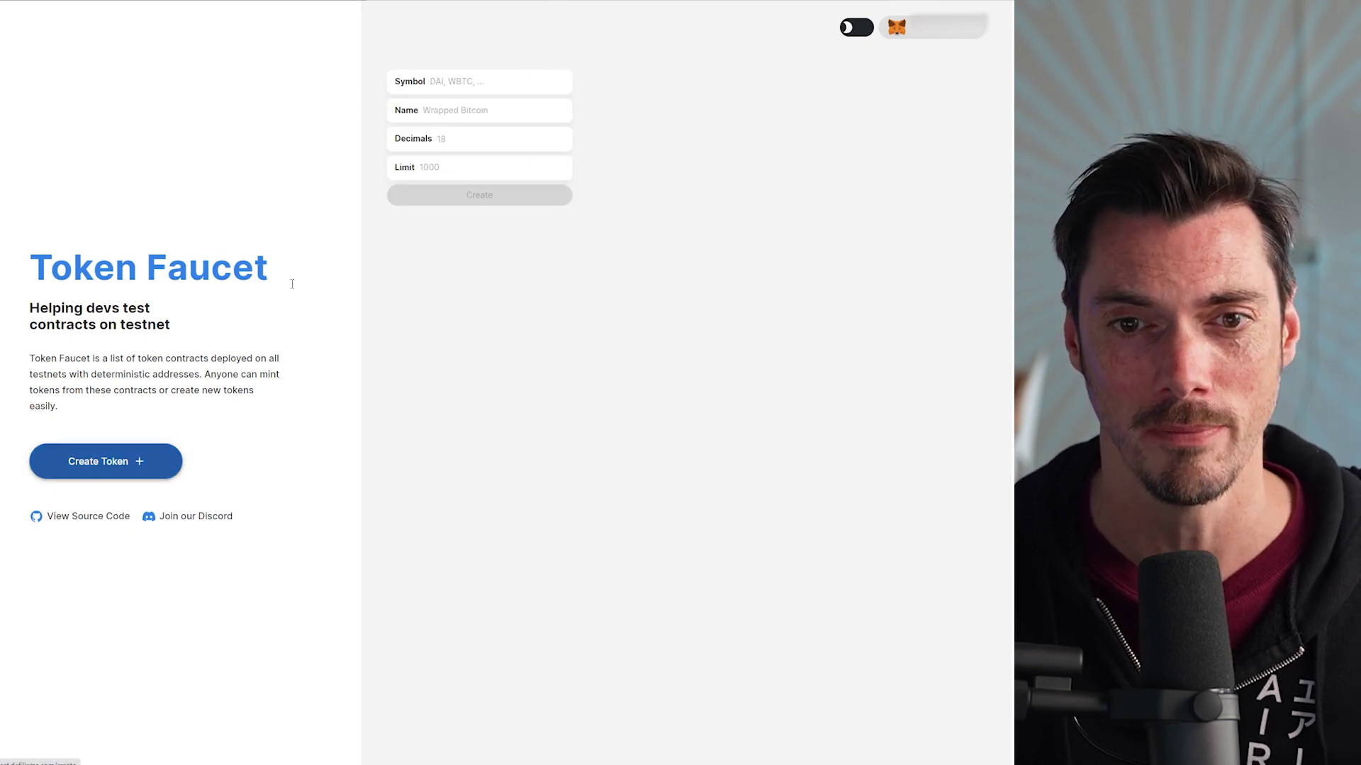
left_click(474, 80)
type("DFT")
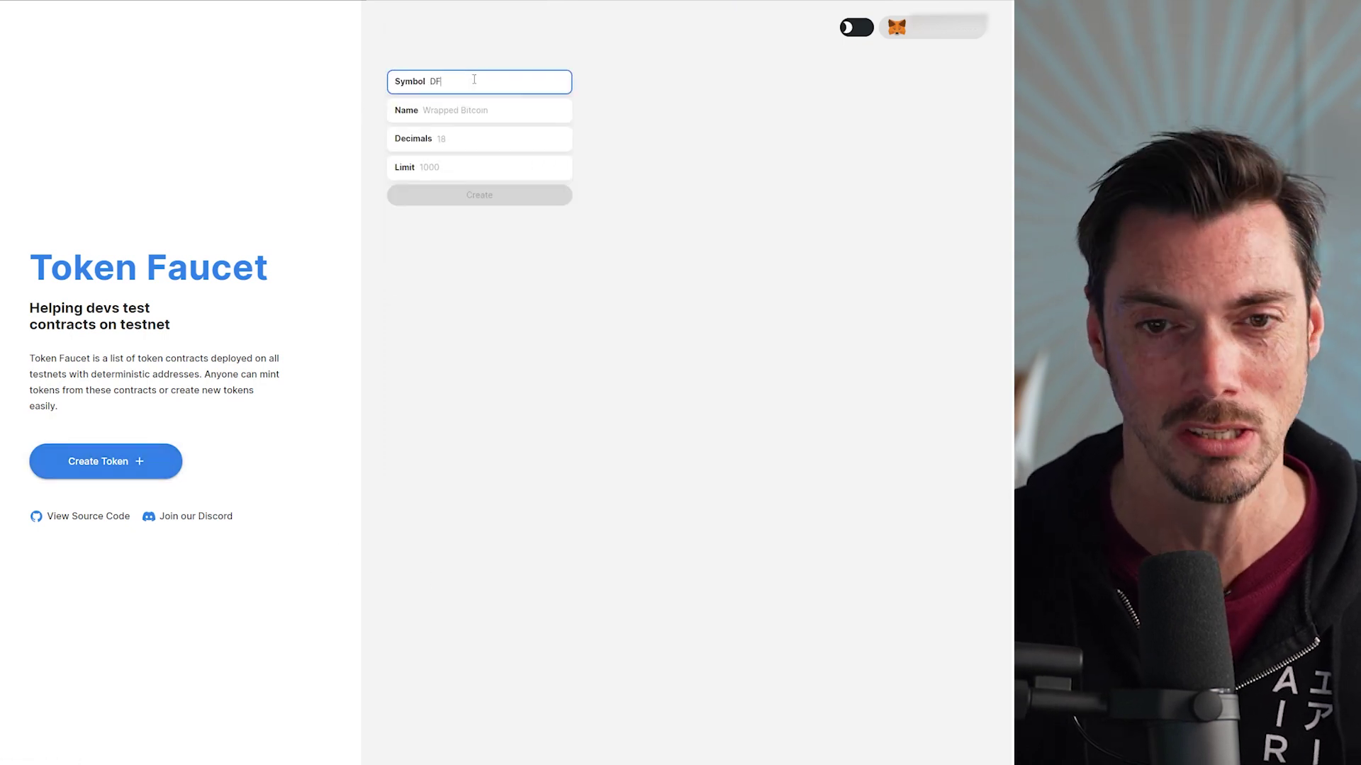
key("Tab")
type("Defiant Tutorial")
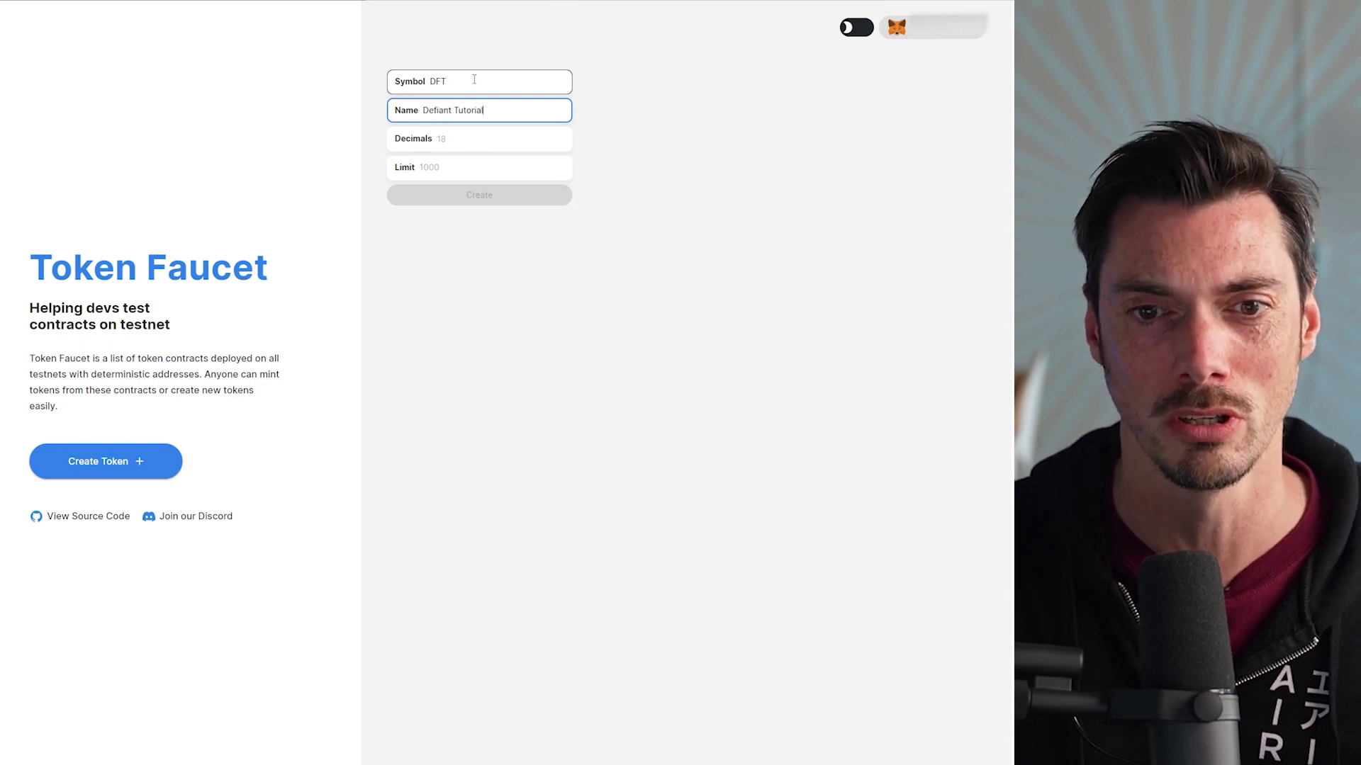
key("Tab")
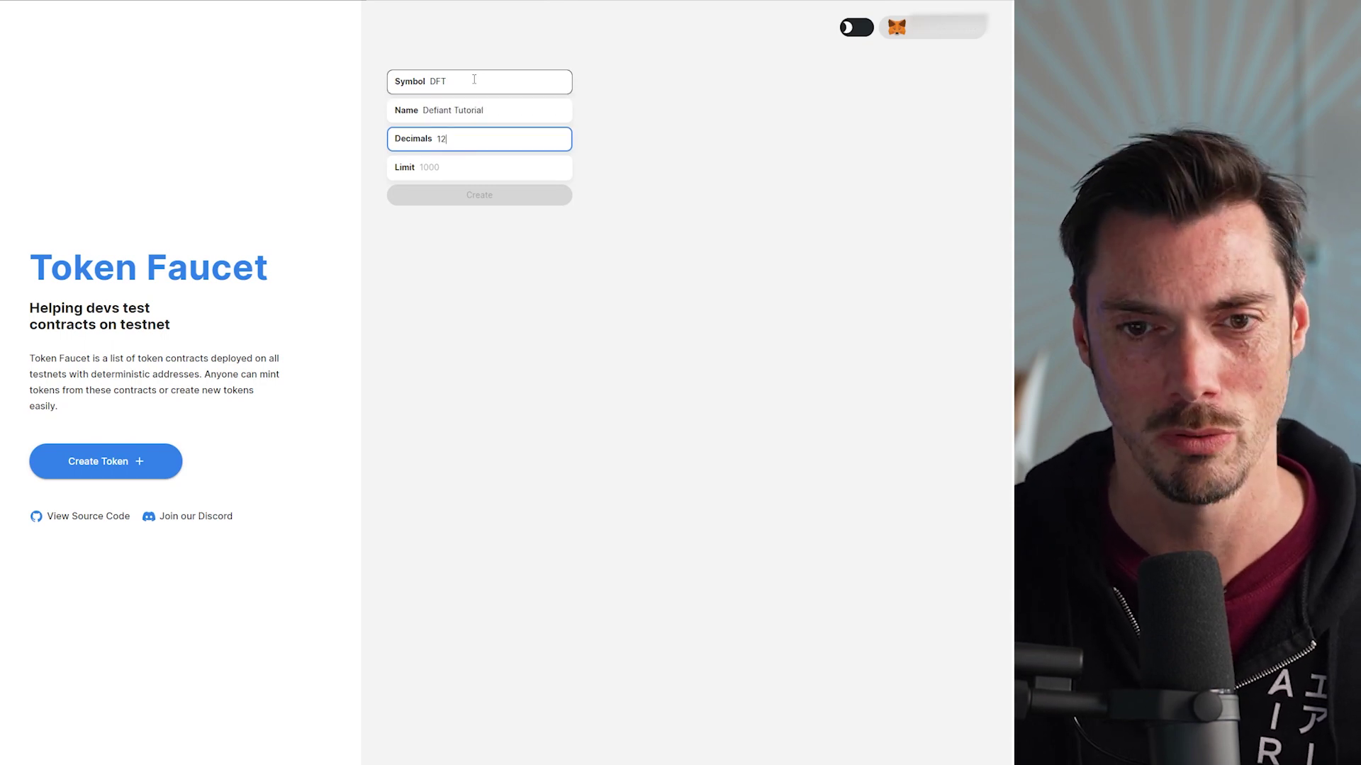
key("Tab")
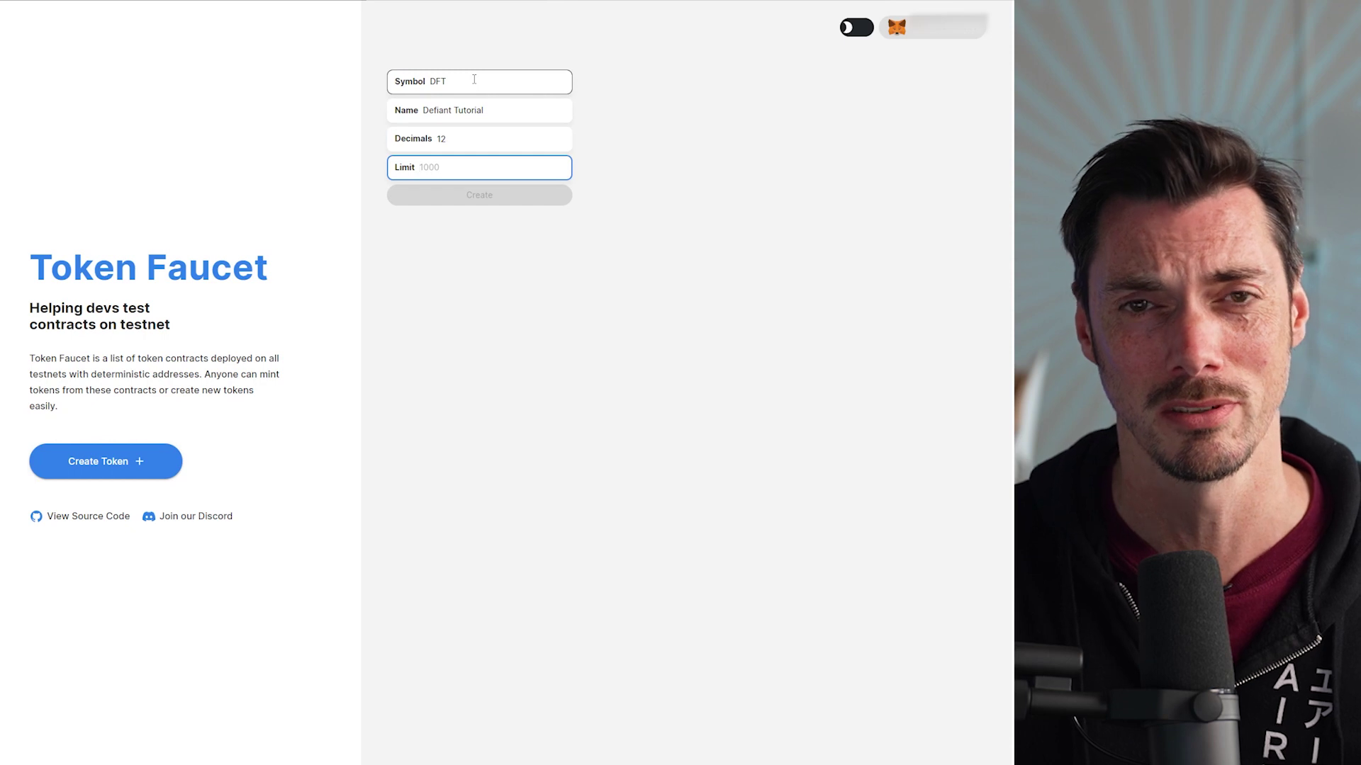
type("1000")
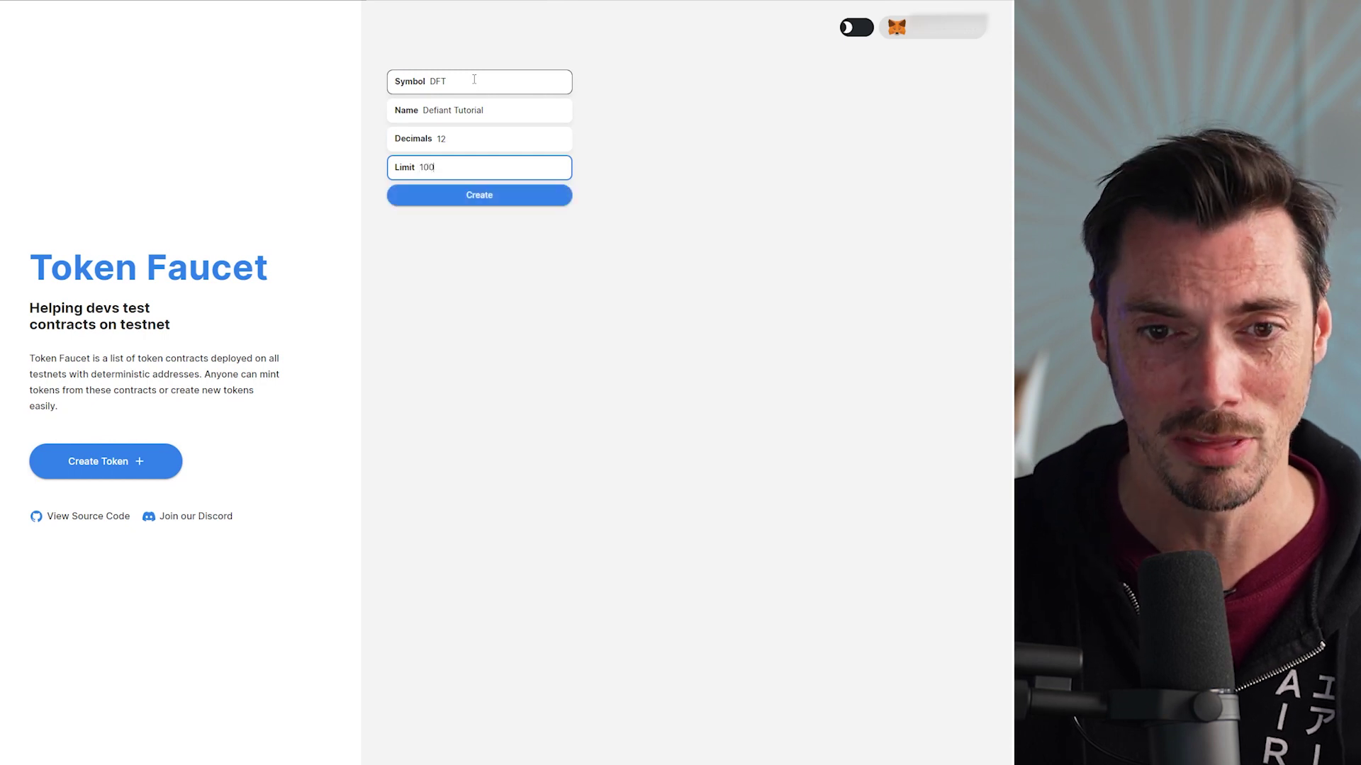
Create the token, approve it in MetaMask, and copy the new address from the alert
left_click(490, 190)
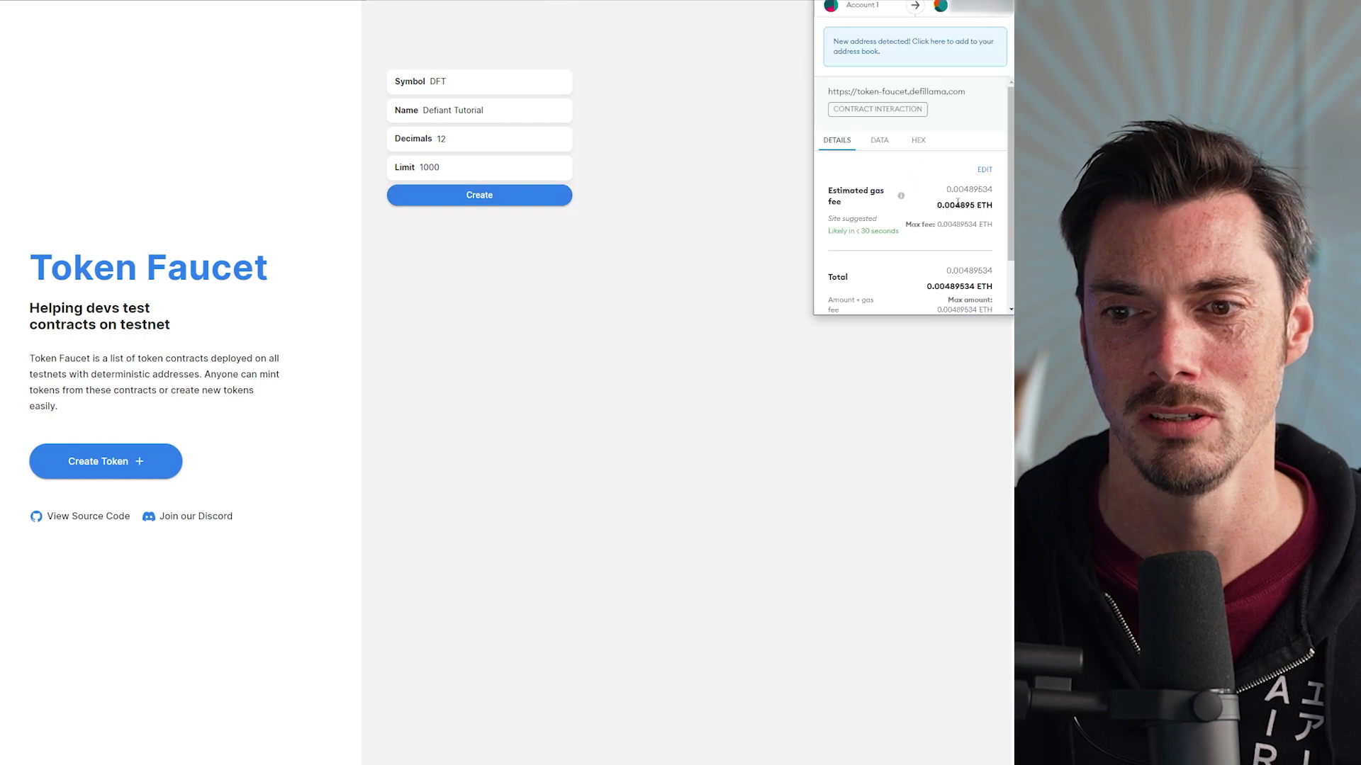
scroll(953, 277, "down", 2)
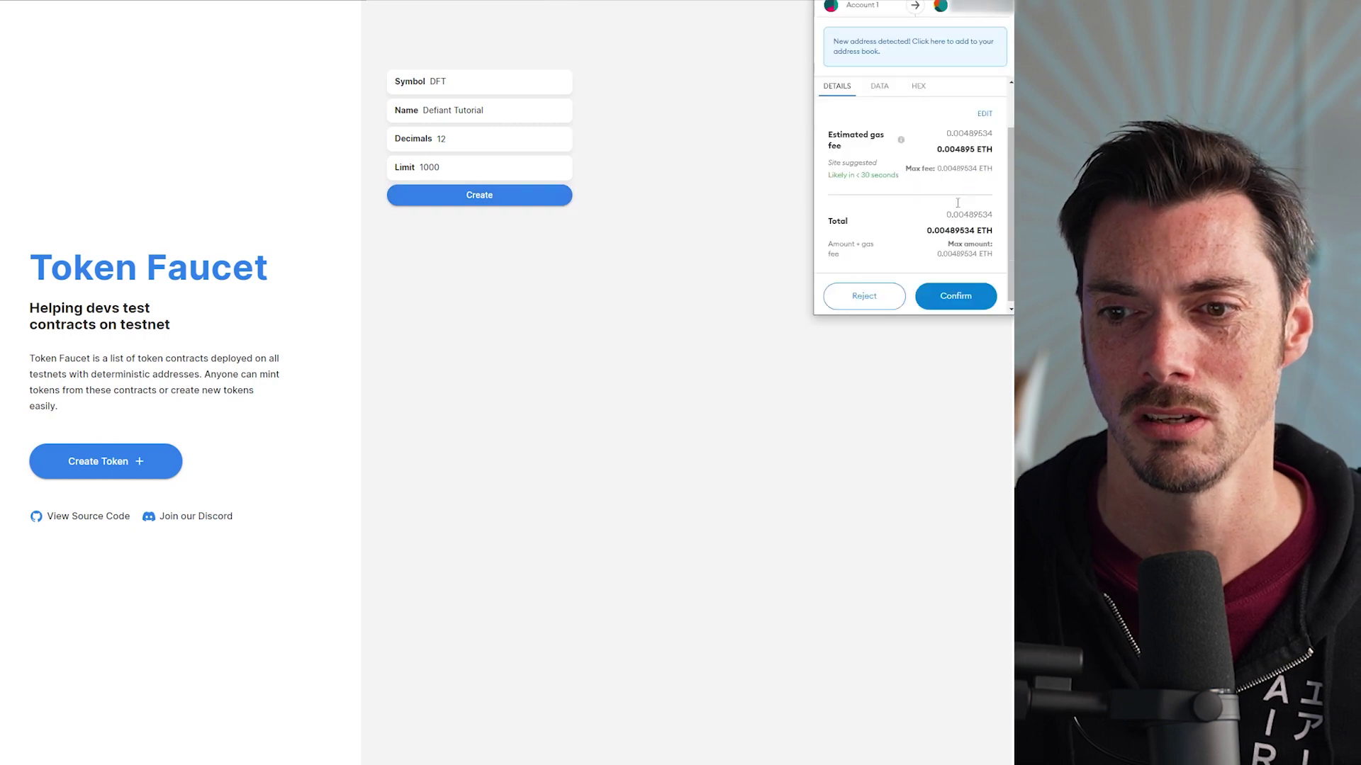
left_click(963, 299)
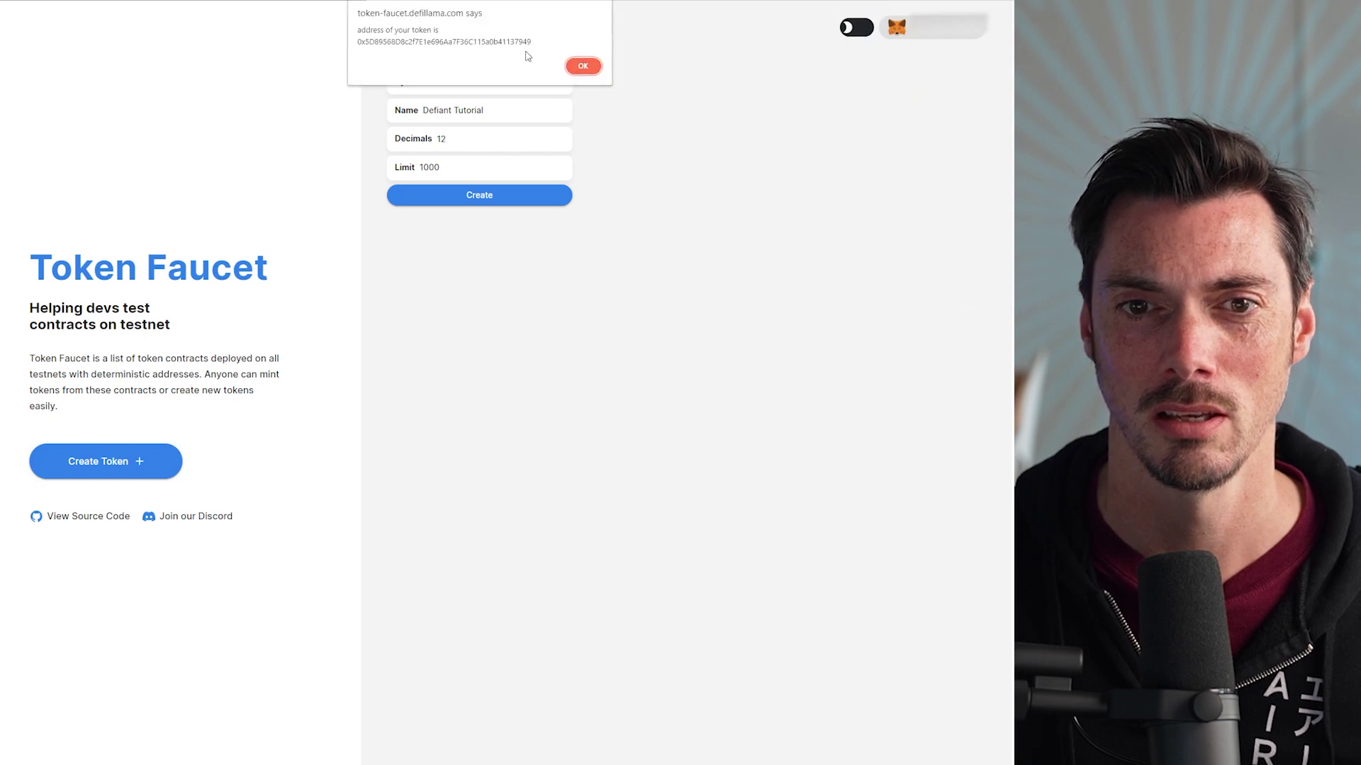
double_click(457, 42)
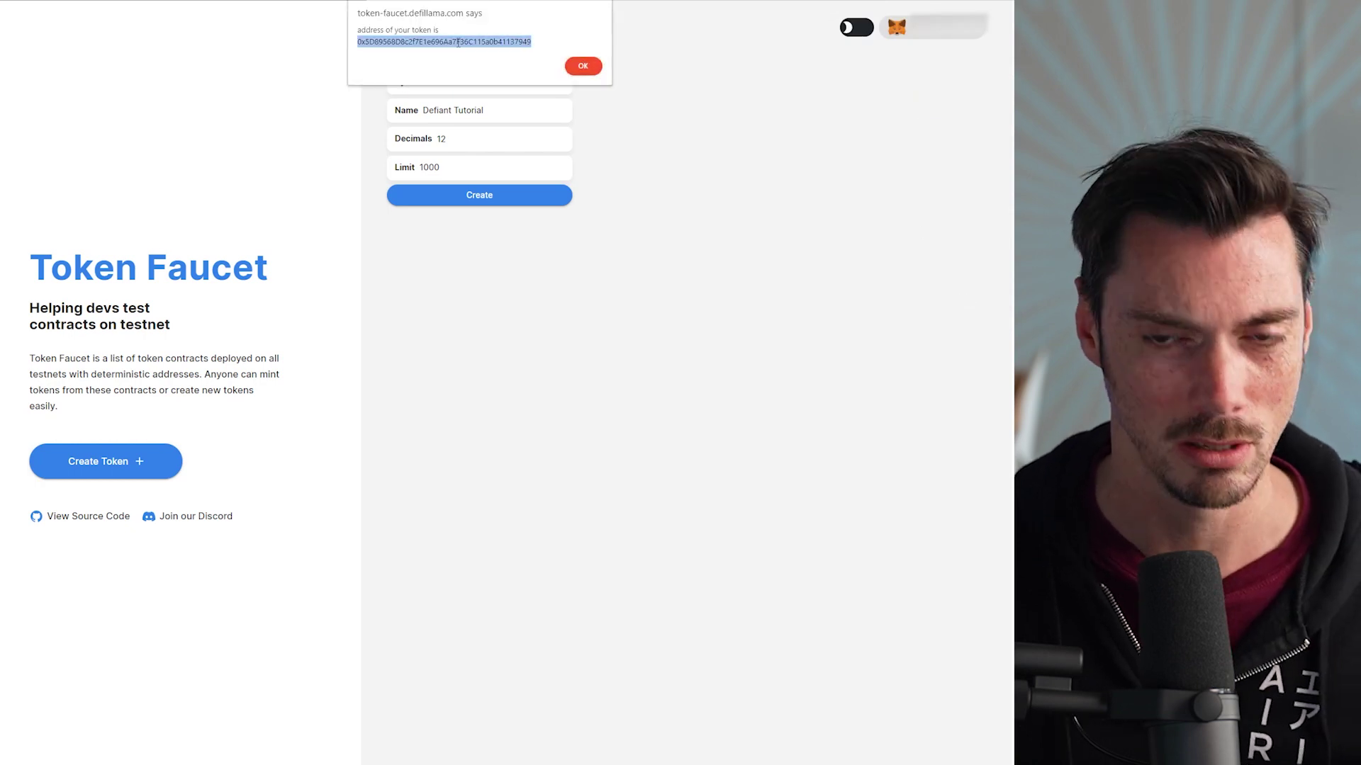
left_click(578, 67)
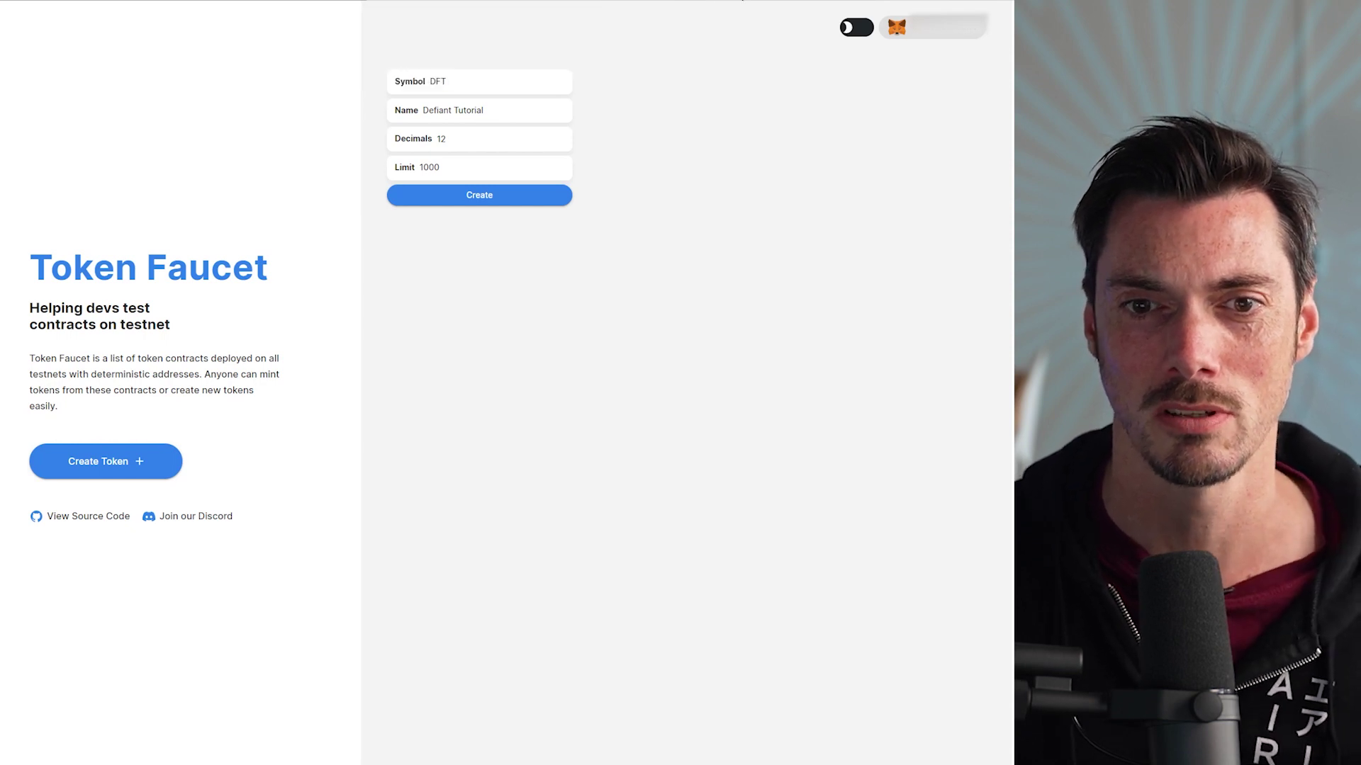
Import DFT into MetaMask as a custom token using the pasted contract address
left_click(742, 1)
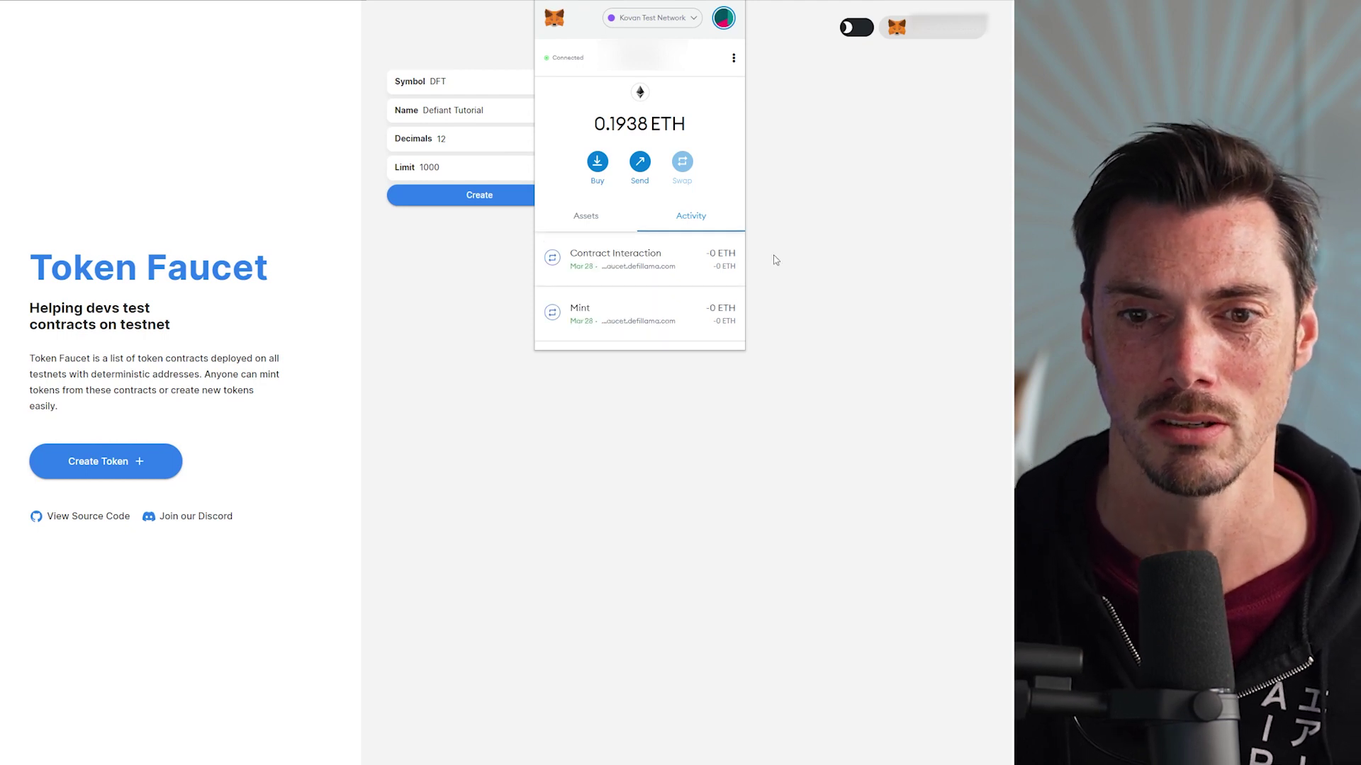
left_click(587, 217)
scroll(642, 292, "down", 2)
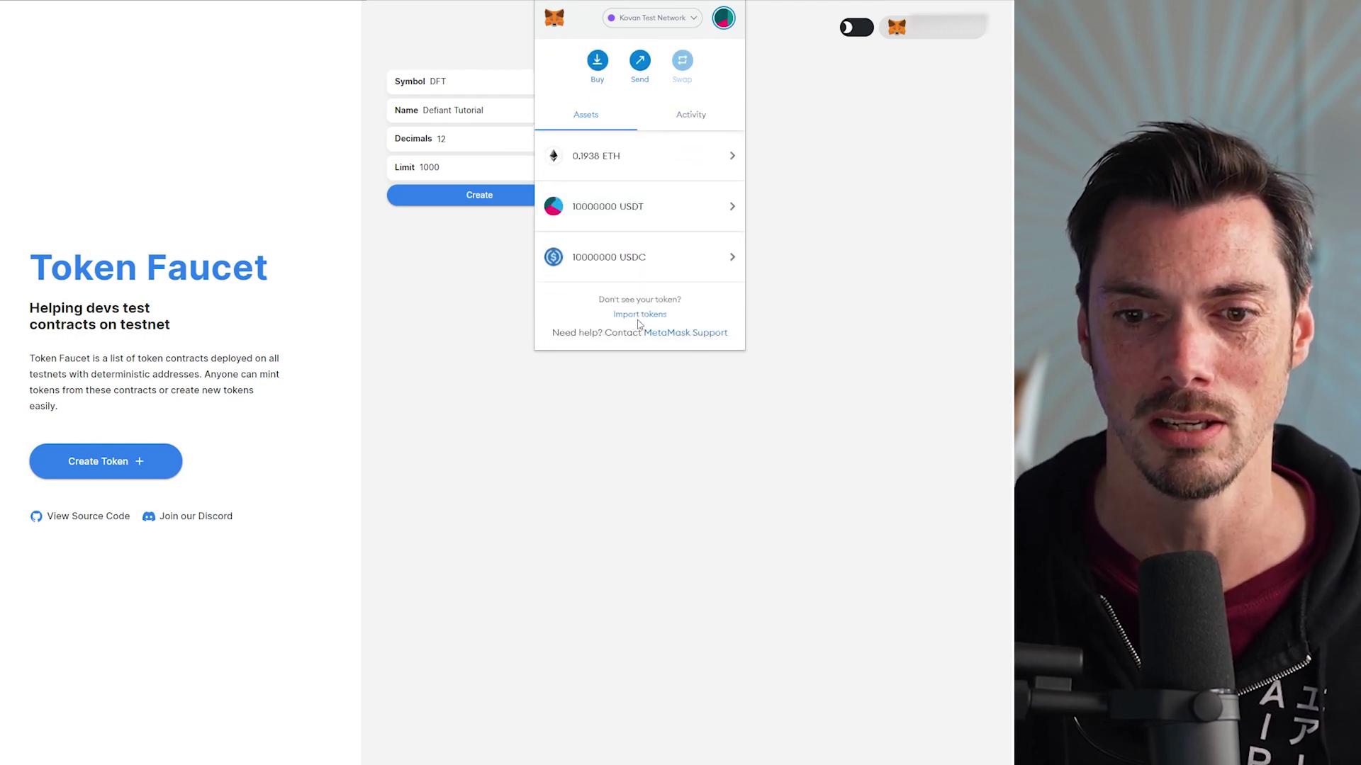
left_click(639, 314)
left_click(618, 199)
key("ctrl+v")
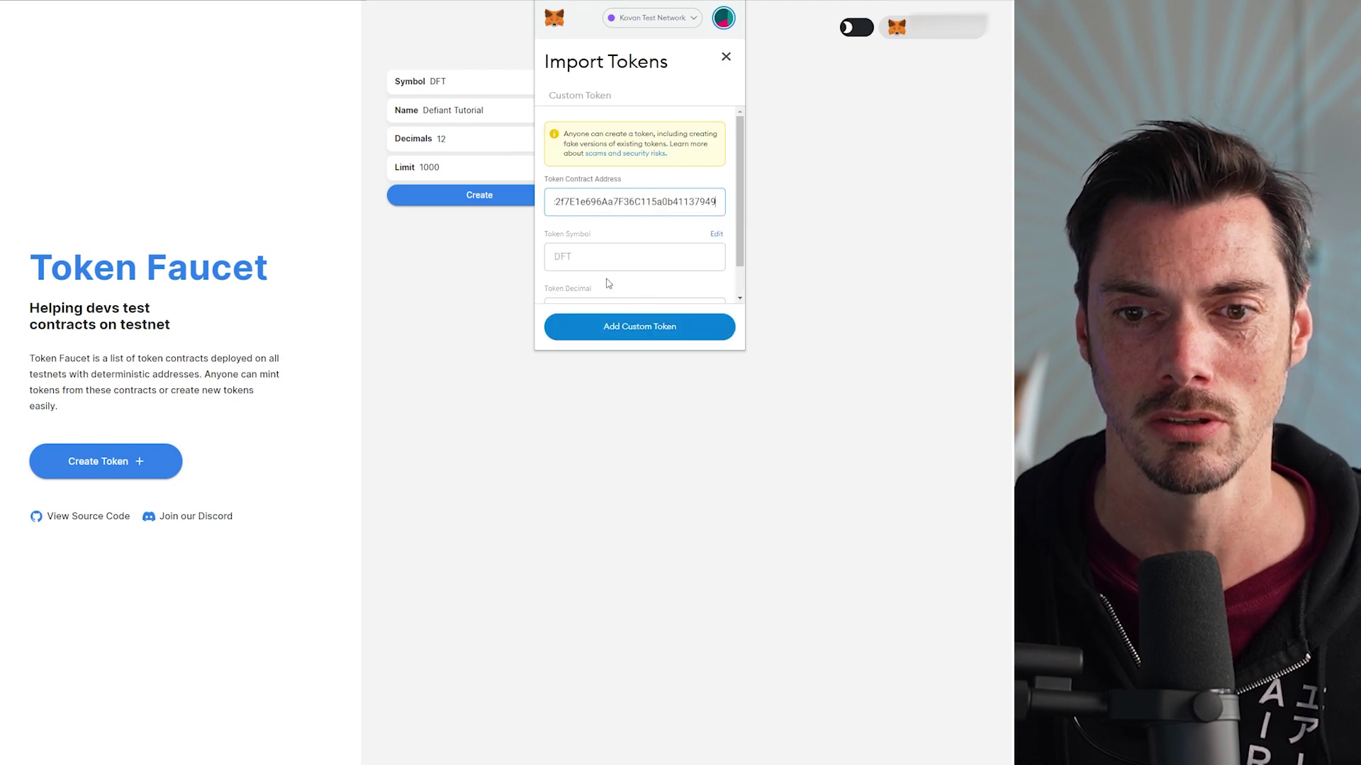
scroll(641, 266, "down", 1)
left_click(624, 332)
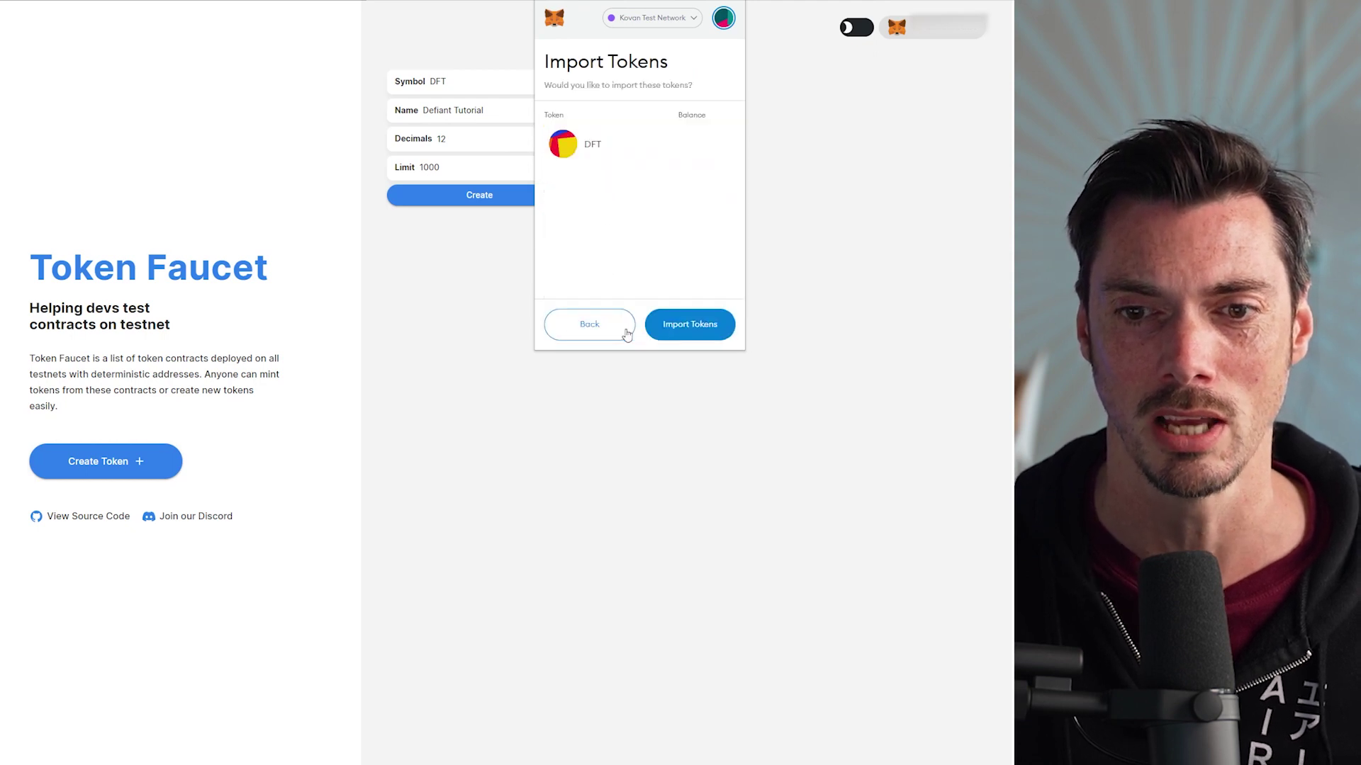
left_click(676, 326)
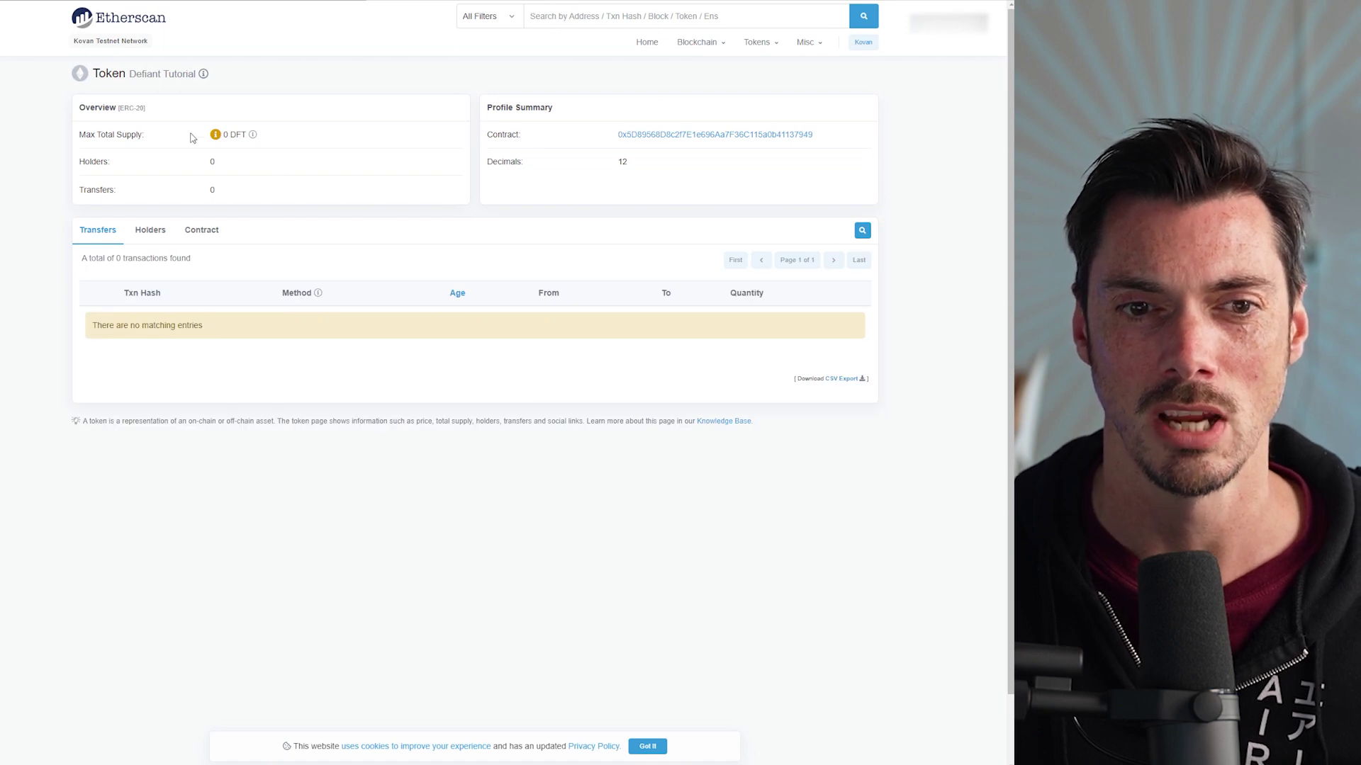
Review the Defiant Tutorial page on Kovan Etherscan (0 DFT supply, 12 decimals), then return to Token Faucet
mouse_move(225, 135)
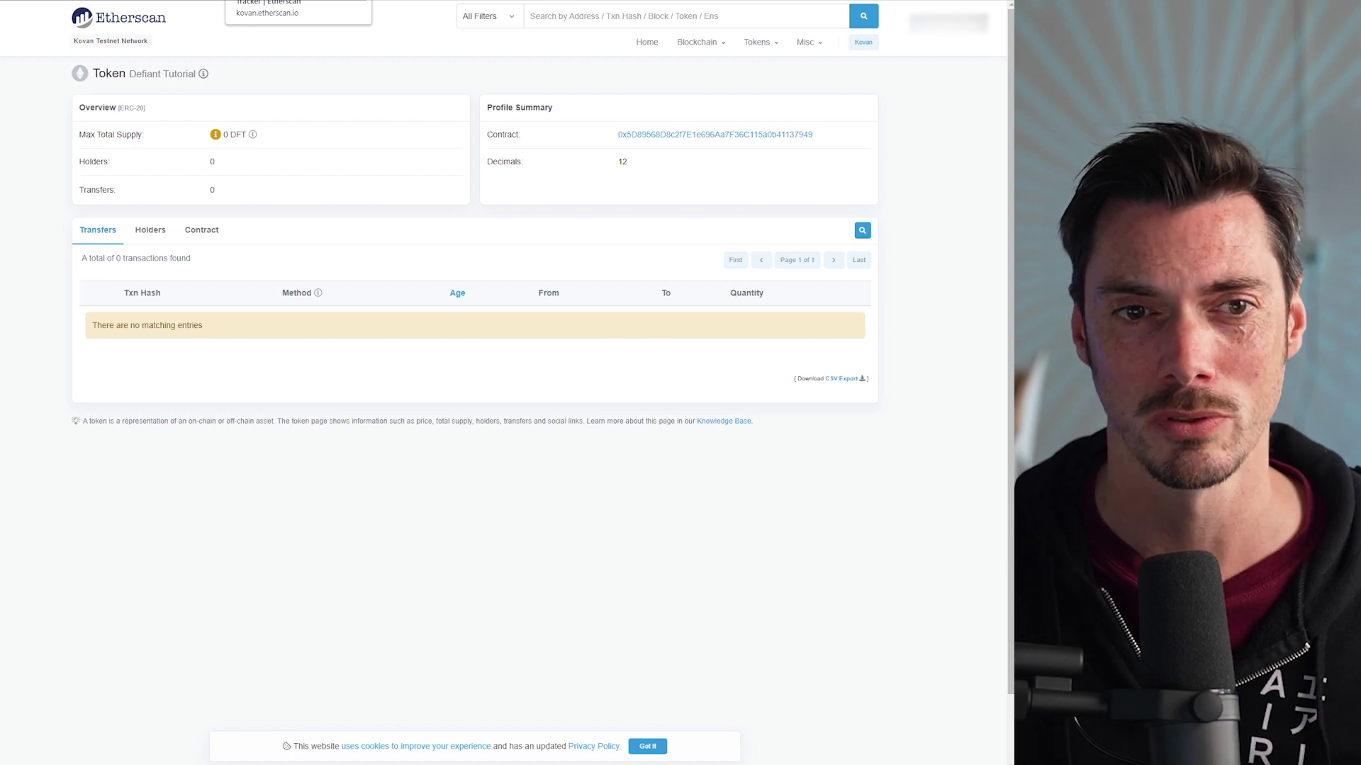
key("ctrl+Tab")
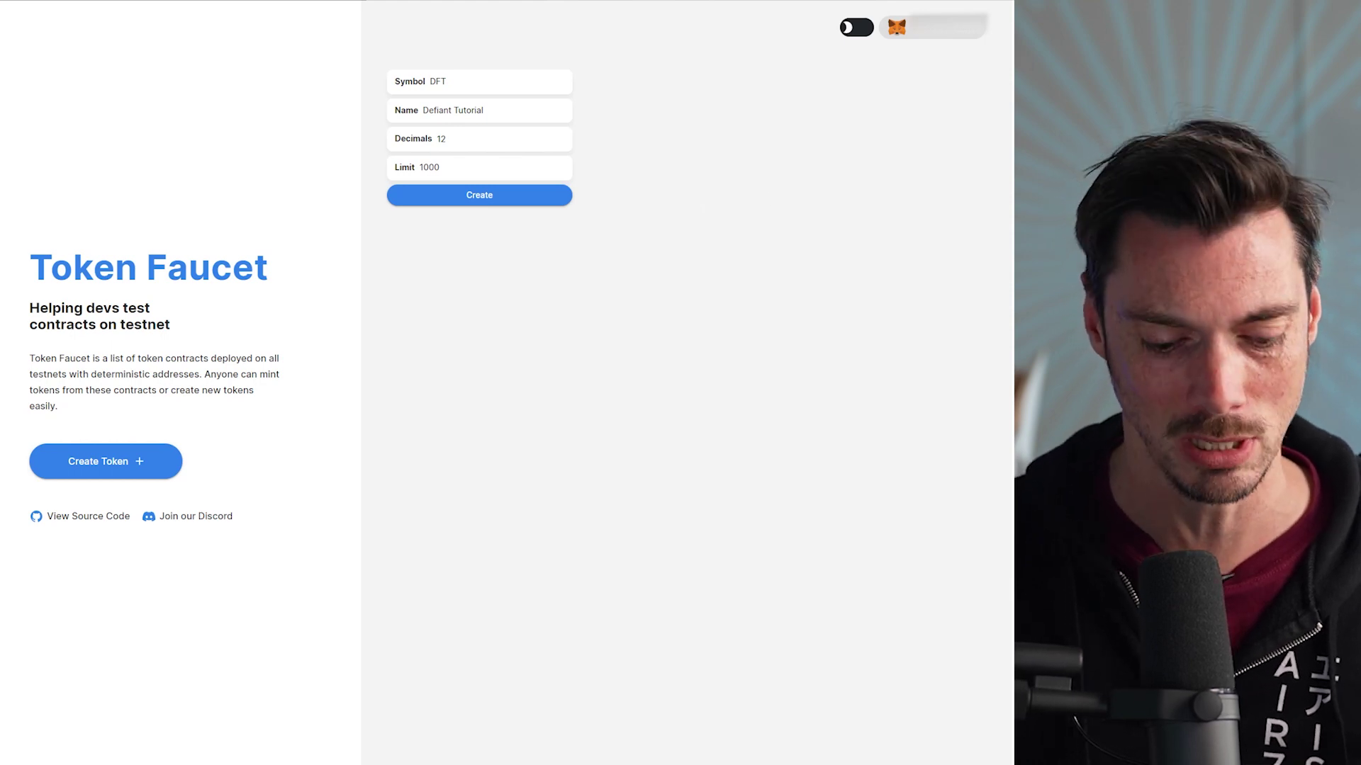
Search Google for 'defillama' and open the DefiLlama - DeFi Dashboard result
type("defilla")
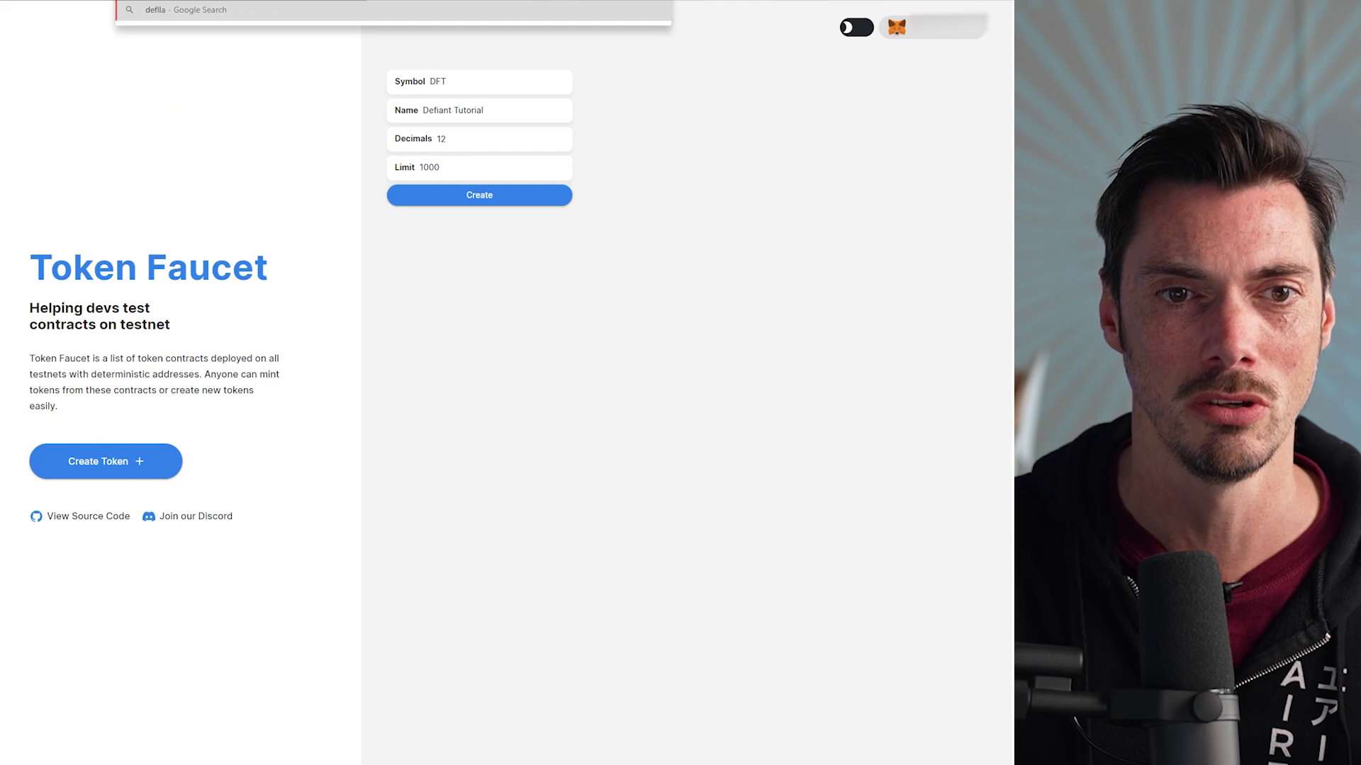
type("ma")
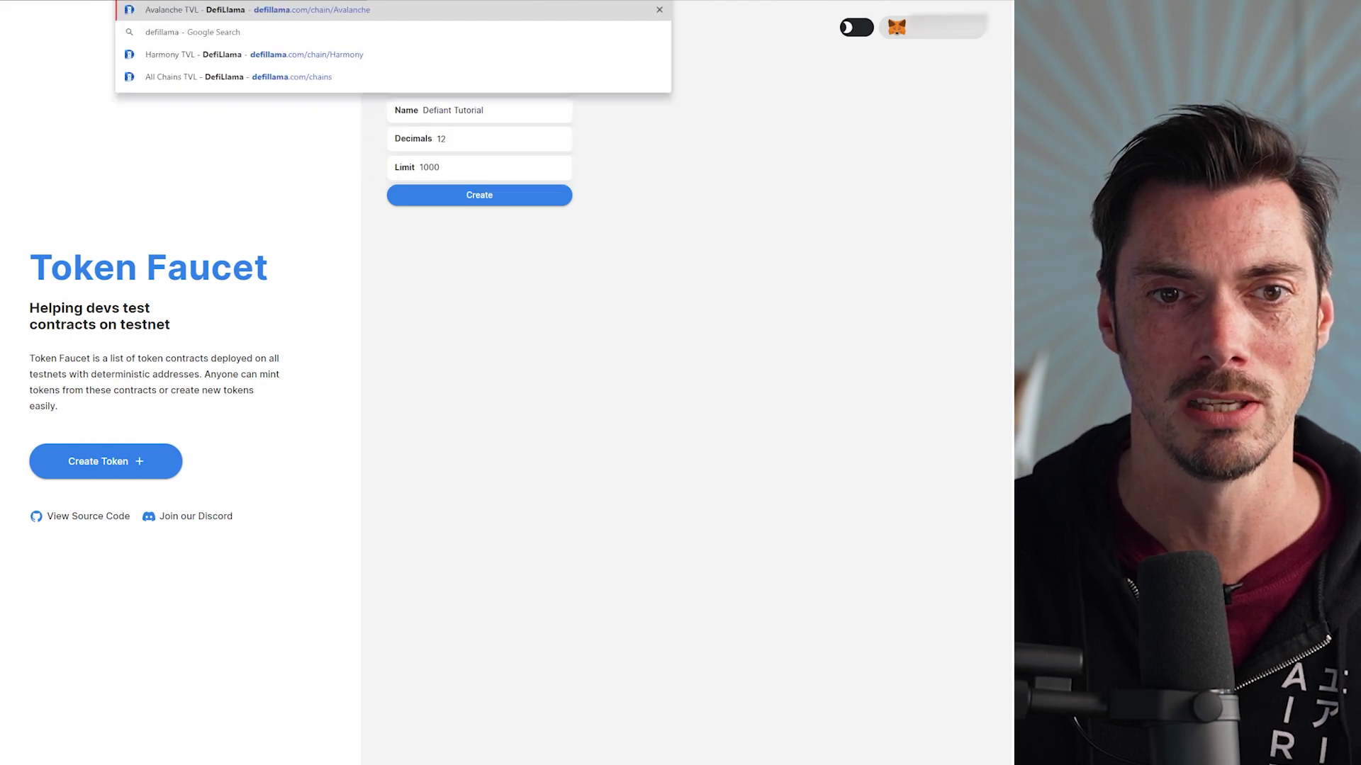
key("Down")
key("Return")
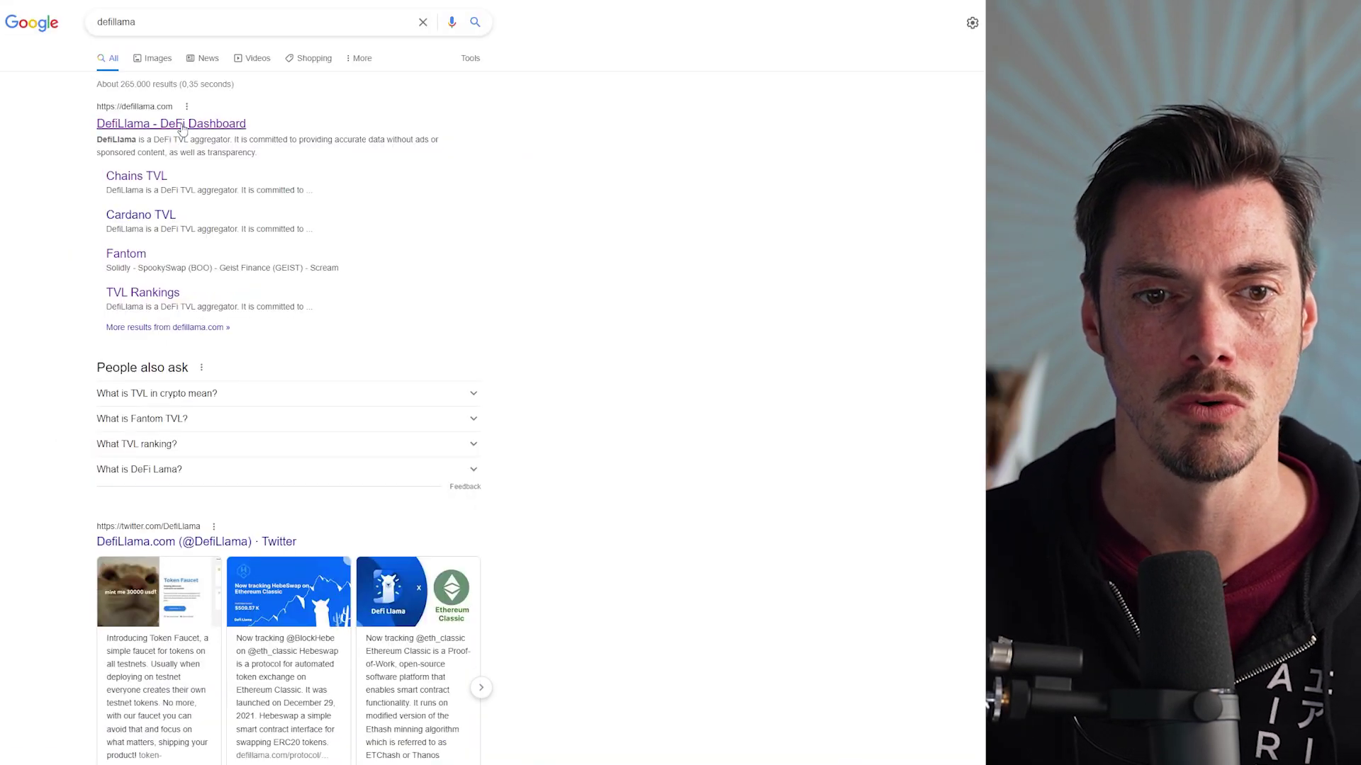
left_click(182, 126)
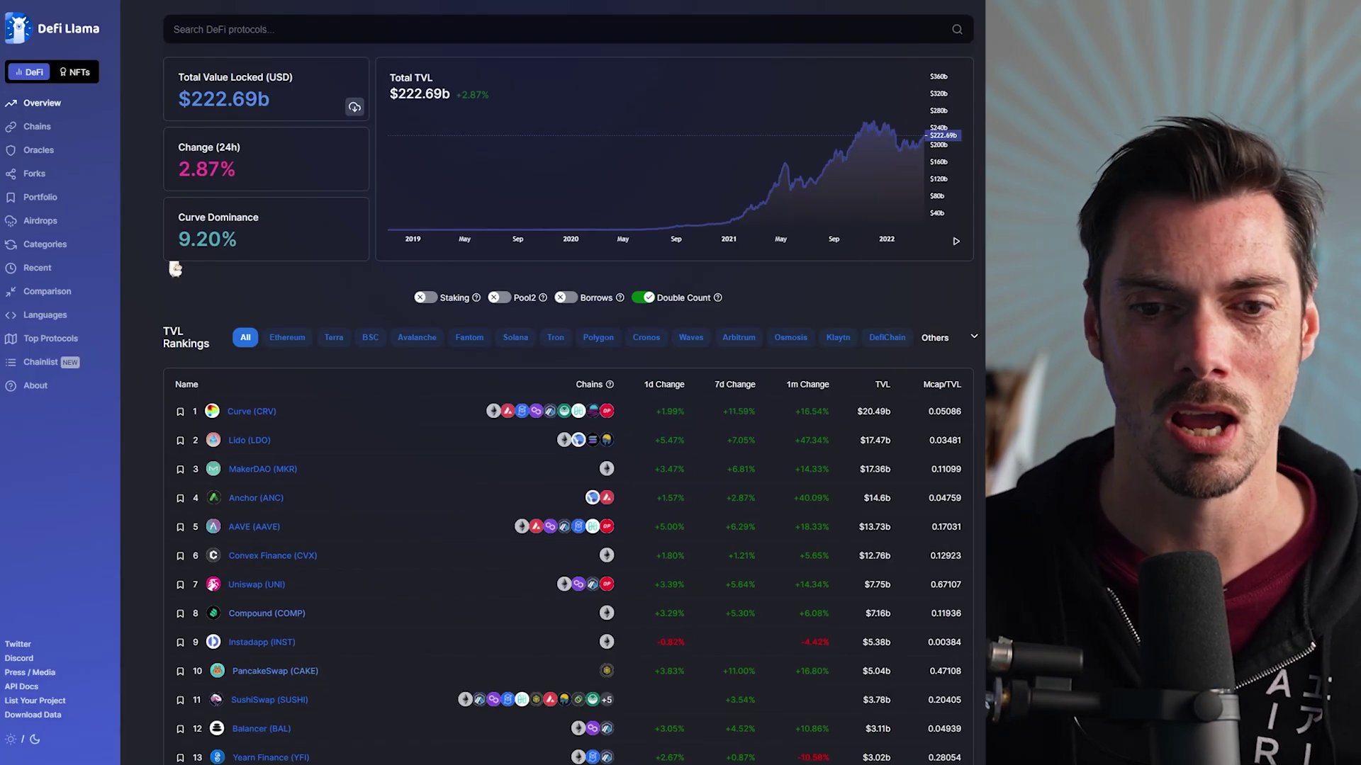
scroll(175, 268, "down", 3)
scroll(175, 268, "up", 3)
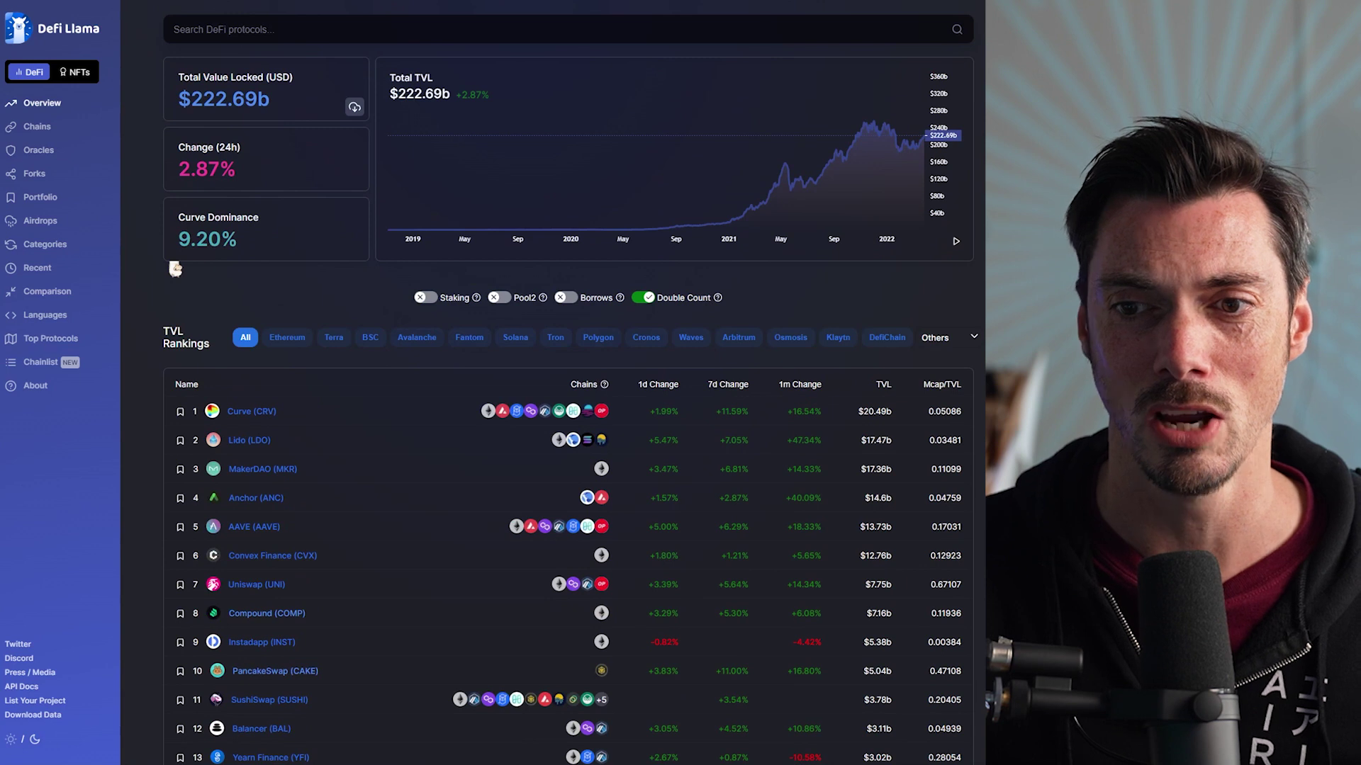